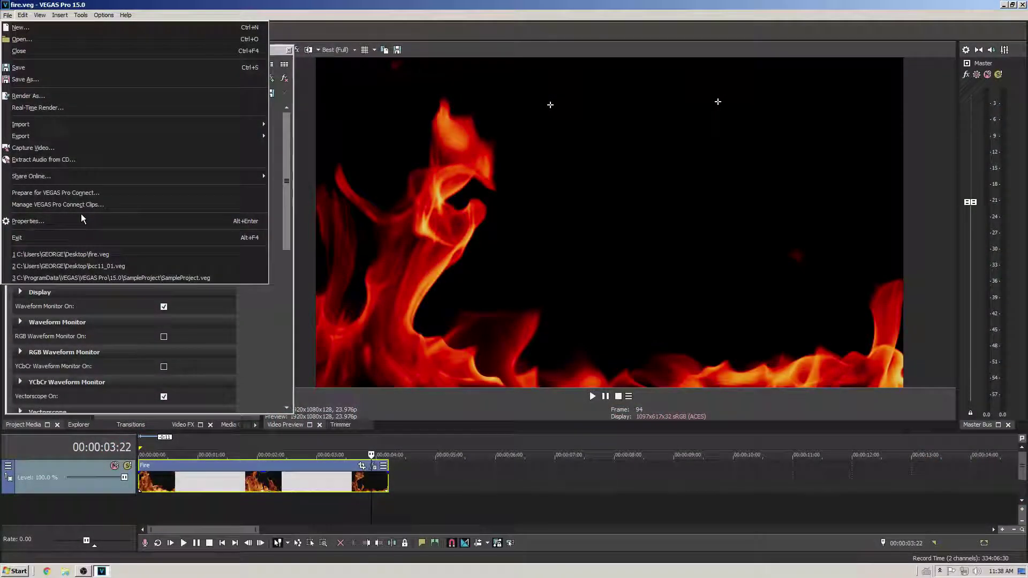
Confirm the fire project's properties, keeping the 32-bit floating point (full range) pixel format
{"action": "left_click", "coordinate": [81, 221]}
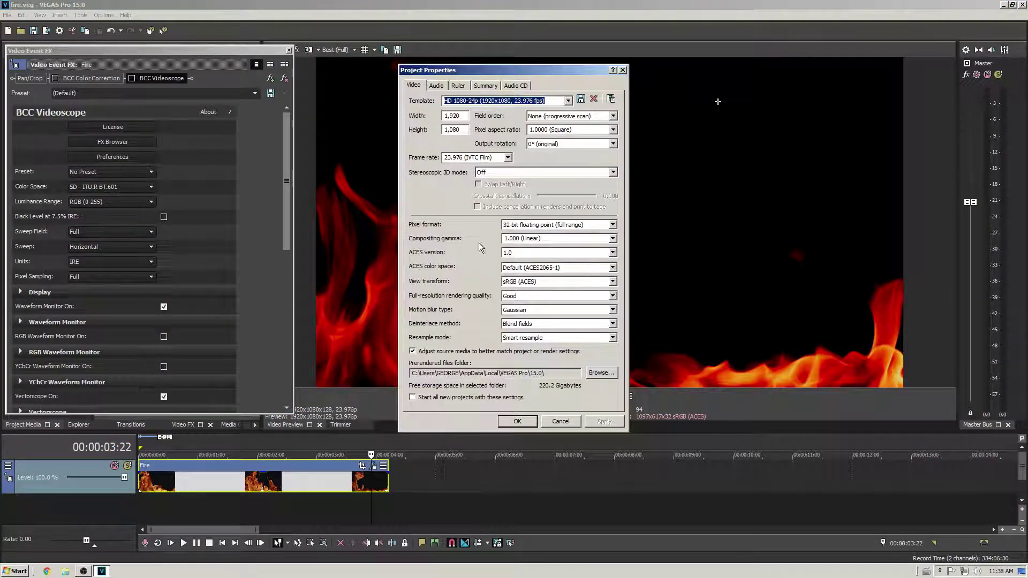
{"action": "left_click", "coordinate": [517, 421]}
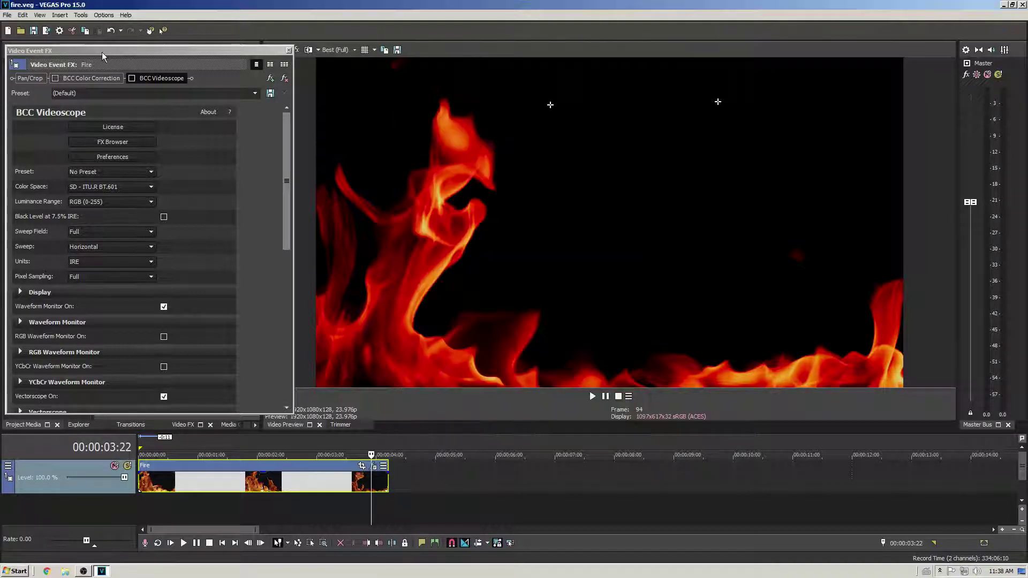
Enable BCC Videoscope on the Fire clip to overlay a waveform and a vectorscope
{"action": "left_click", "coordinate": [131, 79]}
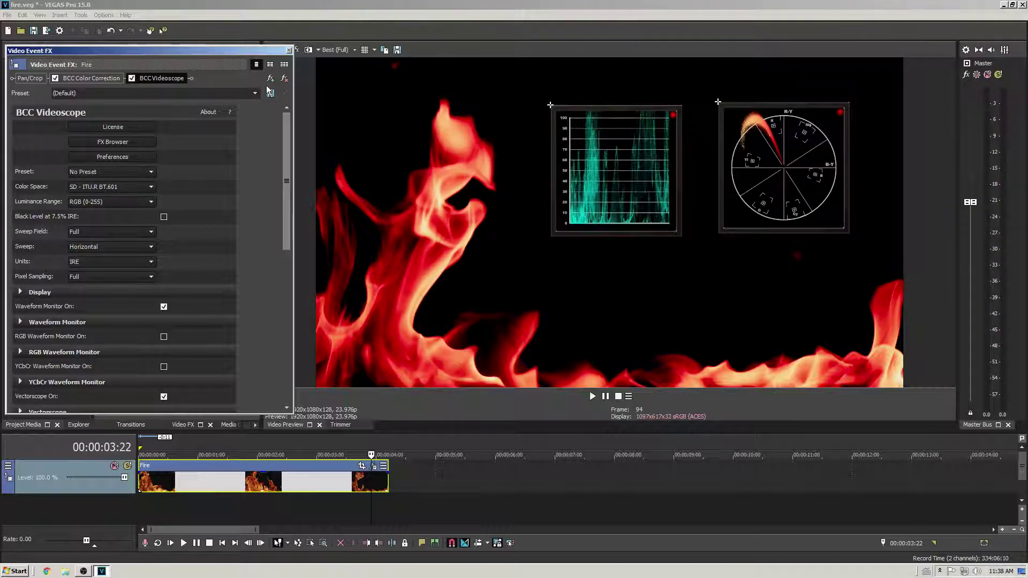
{"action": "left_click", "coordinate": [285, 78]}
Insert BCC Broadcast Safe before BCC Videoscope and set Broadcast Standards to EBU 103 Extra Safe
{"action": "left_click", "coordinate": [291, 171]}
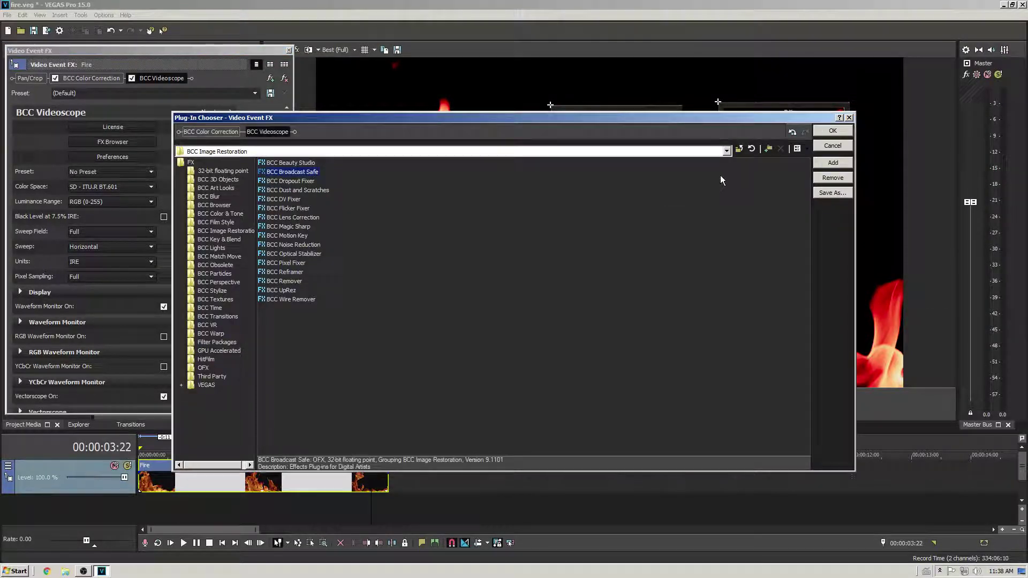
{"action": "left_click", "coordinate": [831, 163]}
{"action": "left_click_drag", "start_coordinate": [327, 132], "coordinate": [256, 135]}
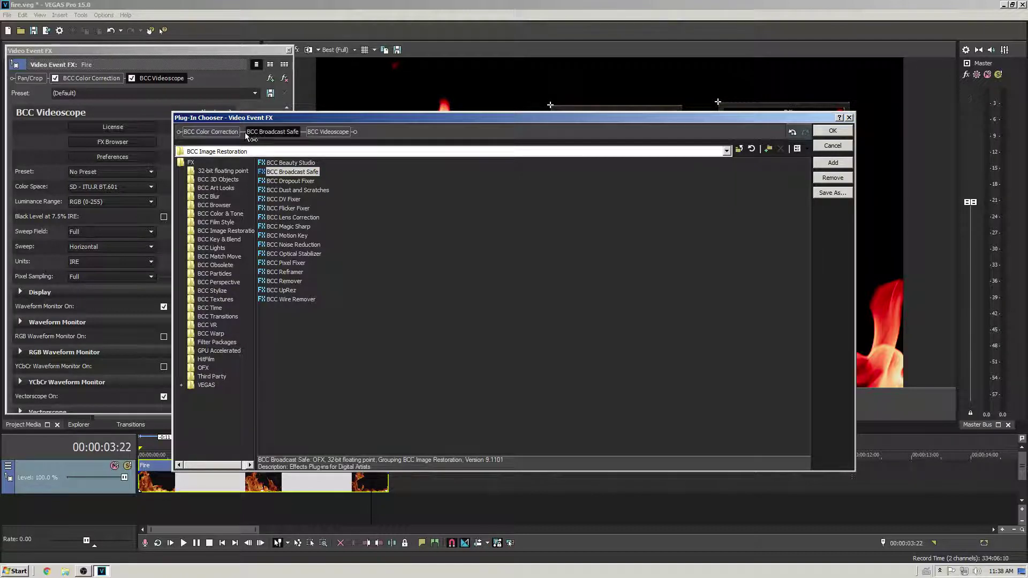
{"action": "left_click", "coordinate": [833, 132]}
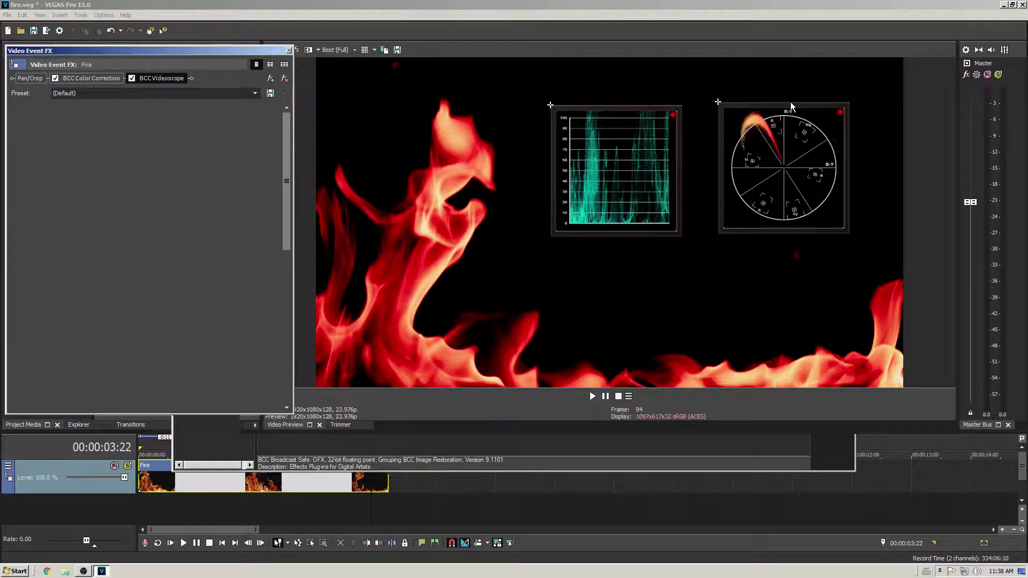
{"action": "left_click", "coordinate": [124, 202]}
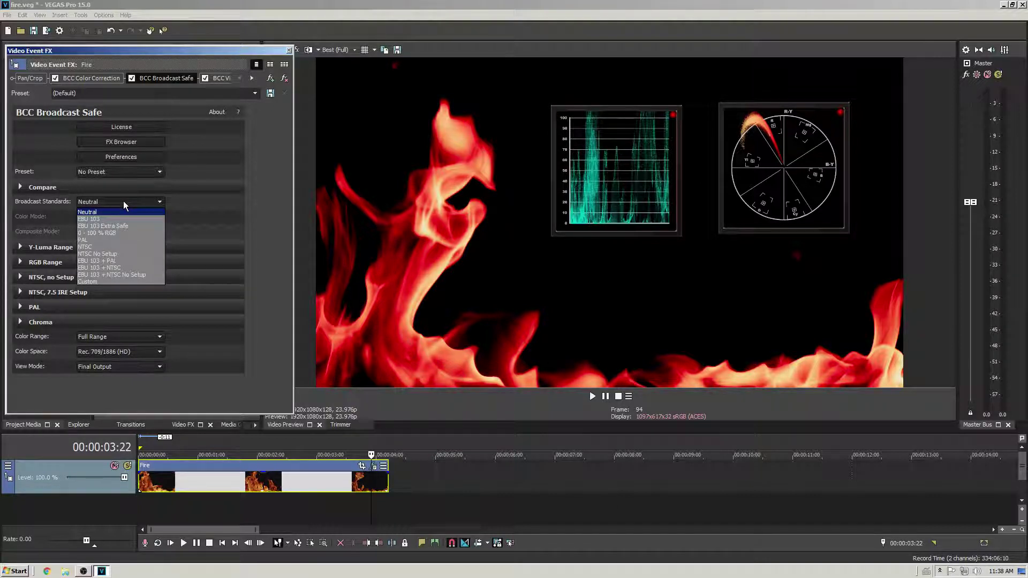
{"action": "left_click", "coordinate": [103, 226]}
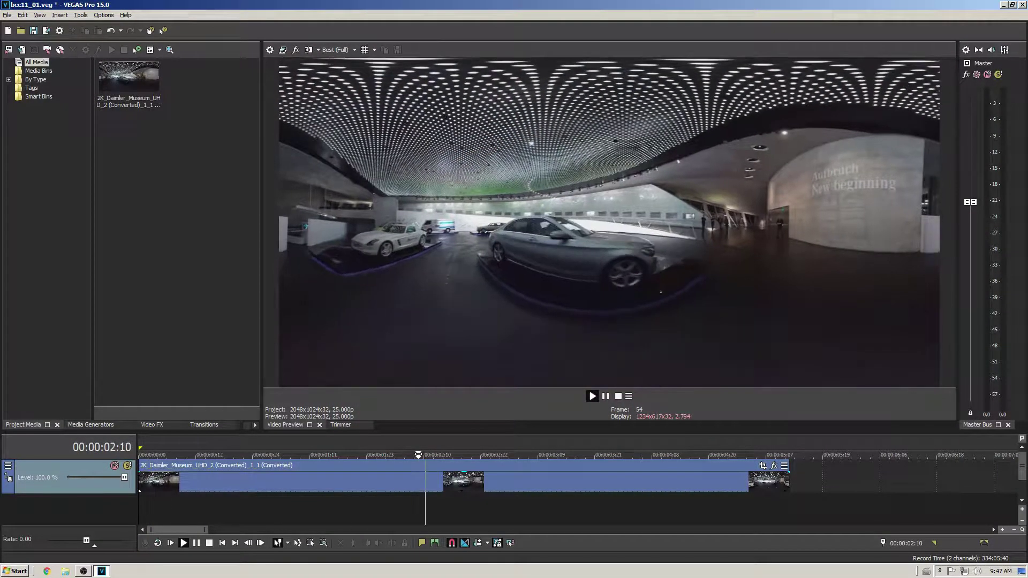
At 00:00:04:09, add VEGAS Gaussian Blur to the museum clip's effect chain
{"action": "key", "text": "Return"}
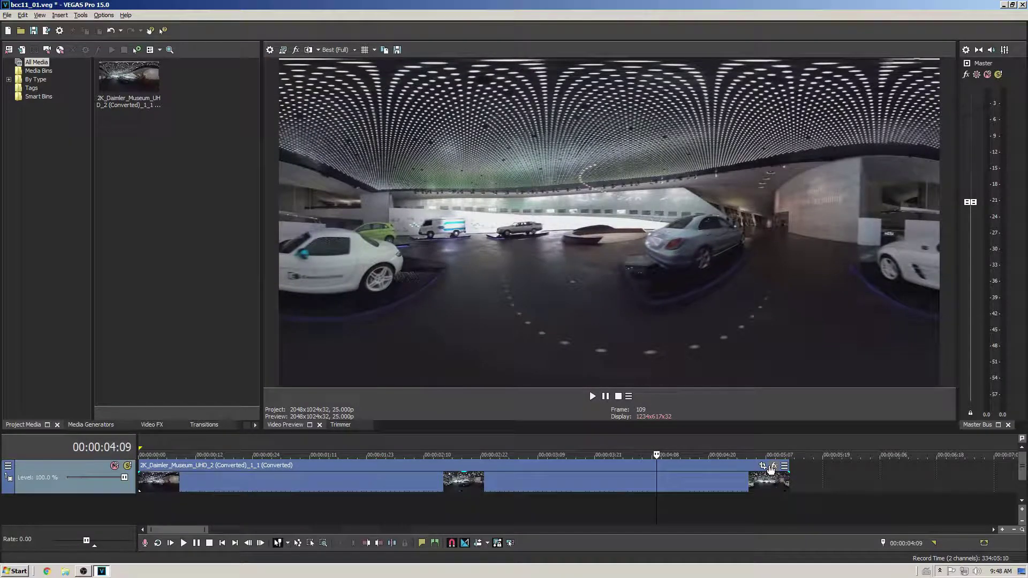
{"action": "left_click", "coordinate": [774, 466]}
{"action": "left_click", "coordinate": [206, 385]}
{"action": "left_click", "coordinate": [302, 418]}
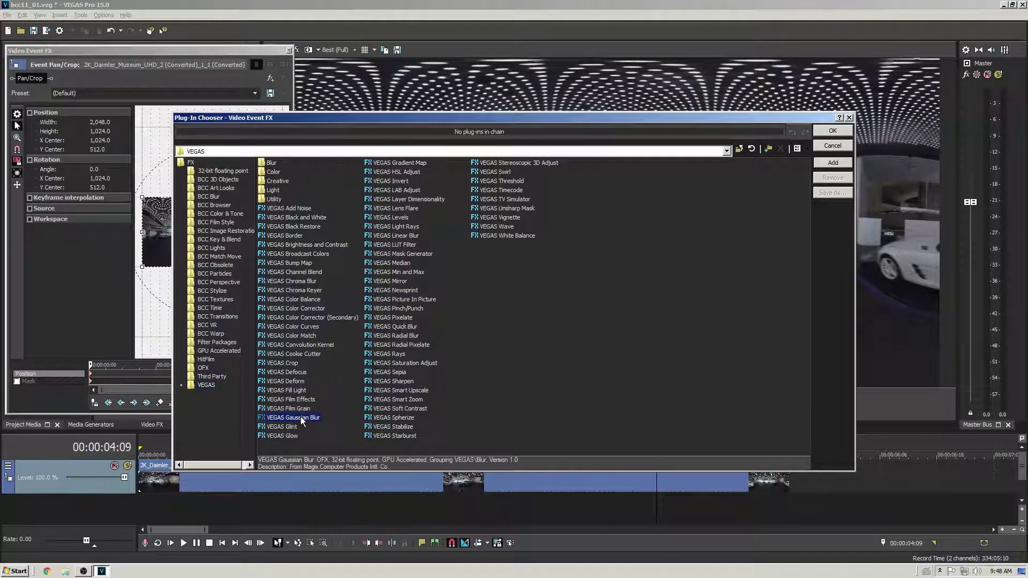
{"action": "left_click", "coordinate": [833, 162]}
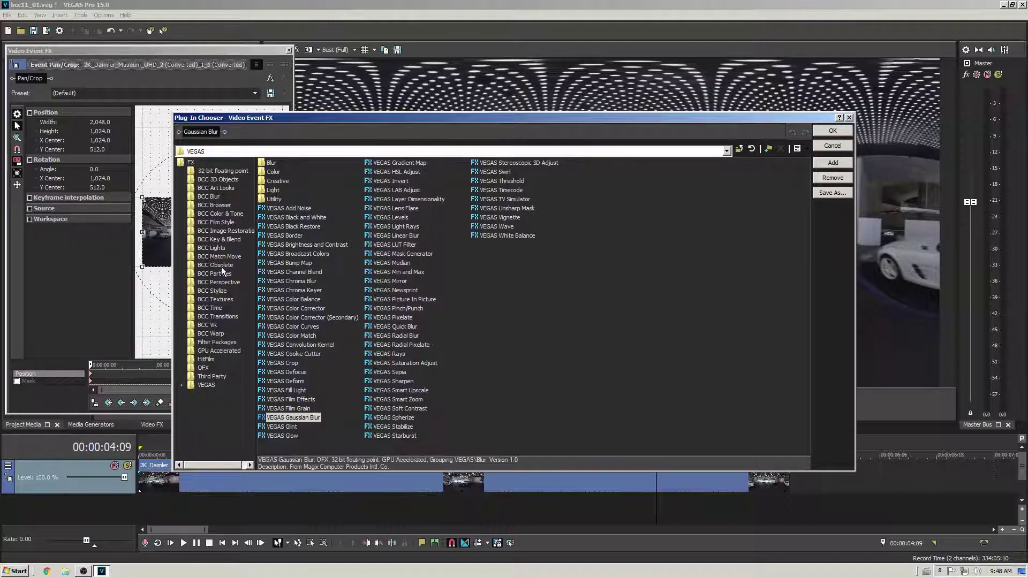
Add BCC VR Blur and BCC VR Reorient from the BCC VR group and confirm the chain
{"action": "left_click", "coordinate": [207, 325]}
{"action": "double_click", "coordinate": [281, 163]}
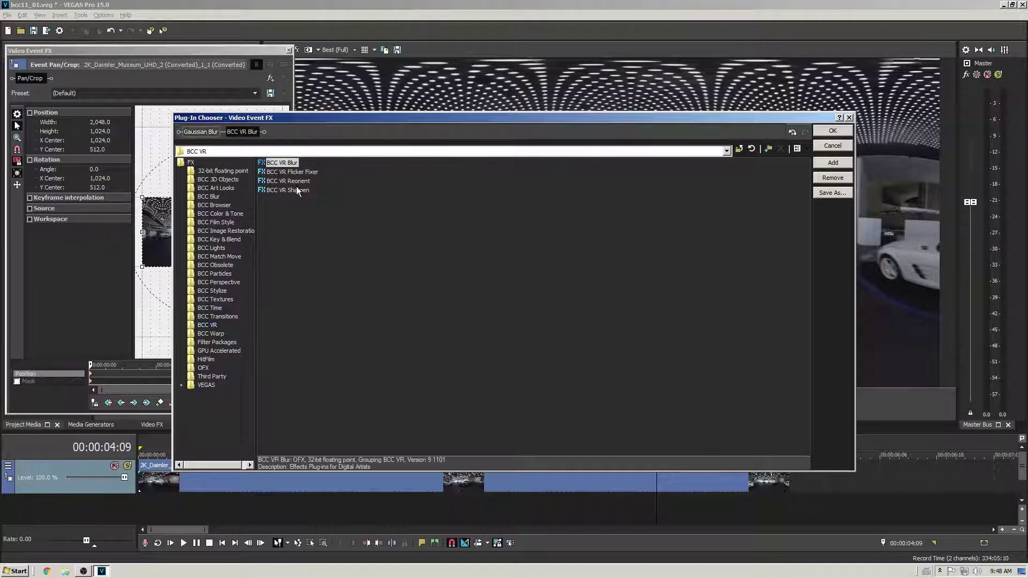
{"action": "double_click", "coordinate": [289, 181]}
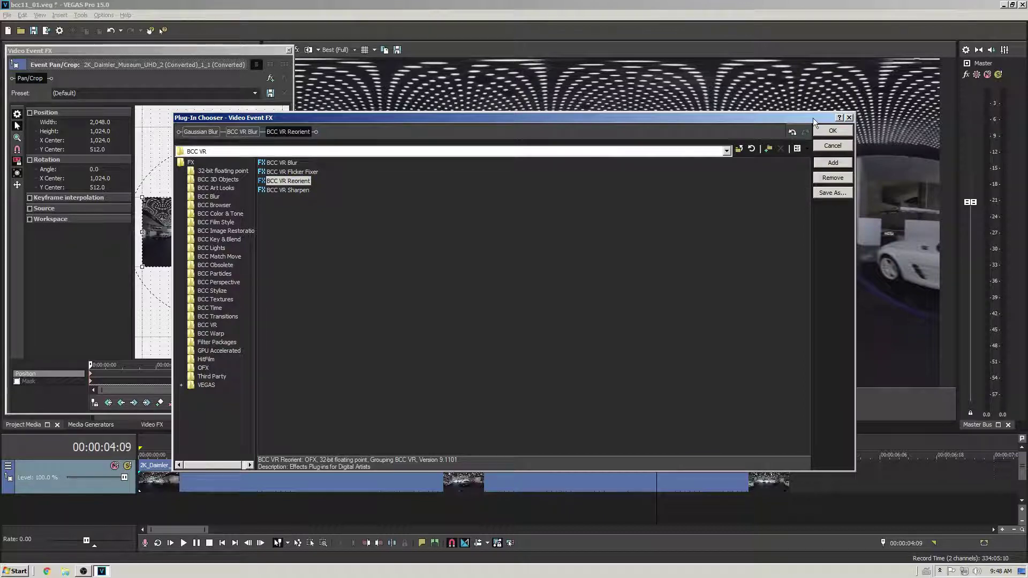
{"action": "left_click", "coordinate": [832, 130]}
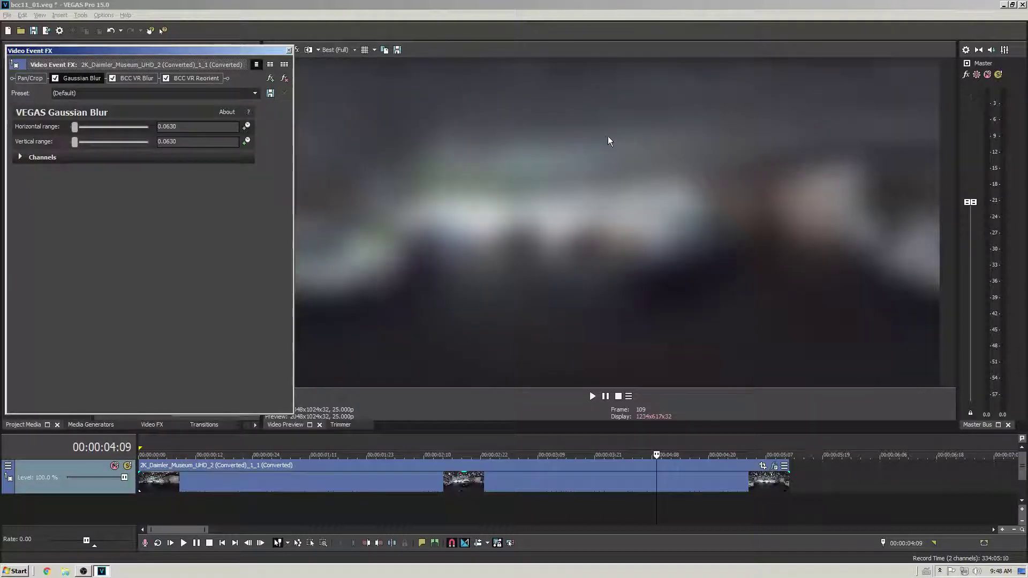
Disable both blurs and set BCC VR Reorient's View Mode to Preview
{"action": "left_click", "coordinate": [55, 78]}
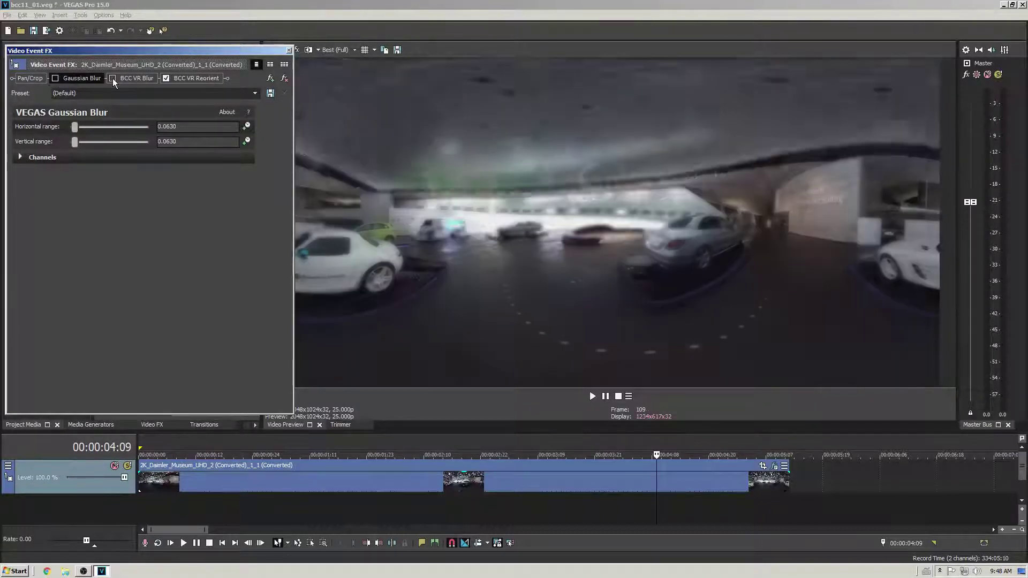
{"action": "left_click", "coordinate": [113, 78]}
{"action": "left_click", "coordinate": [196, 78]}
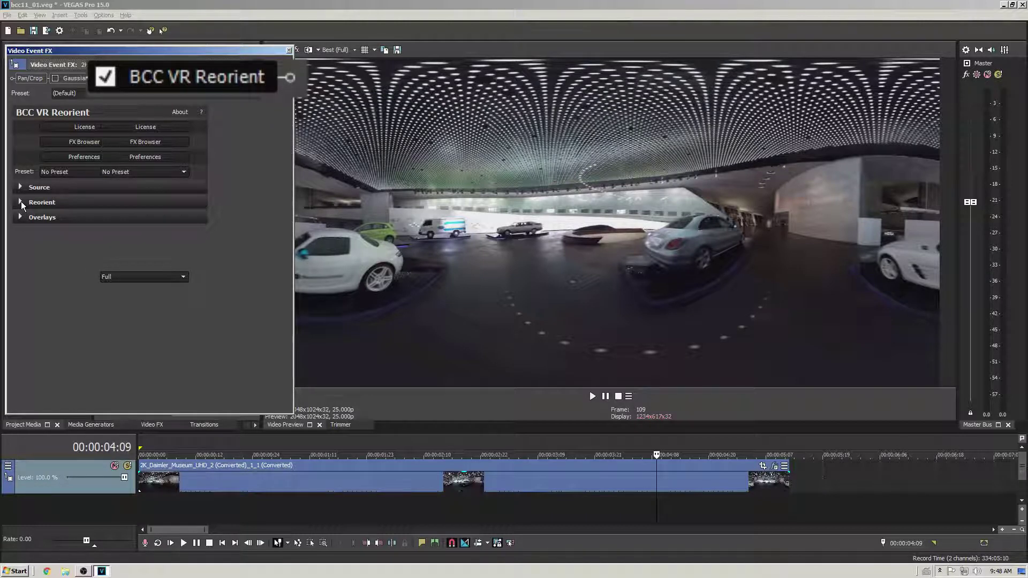
{"action": "left_click", "coordinate": [20, 203]}
{"action": "left_click", "coordinate": [128, 277]}
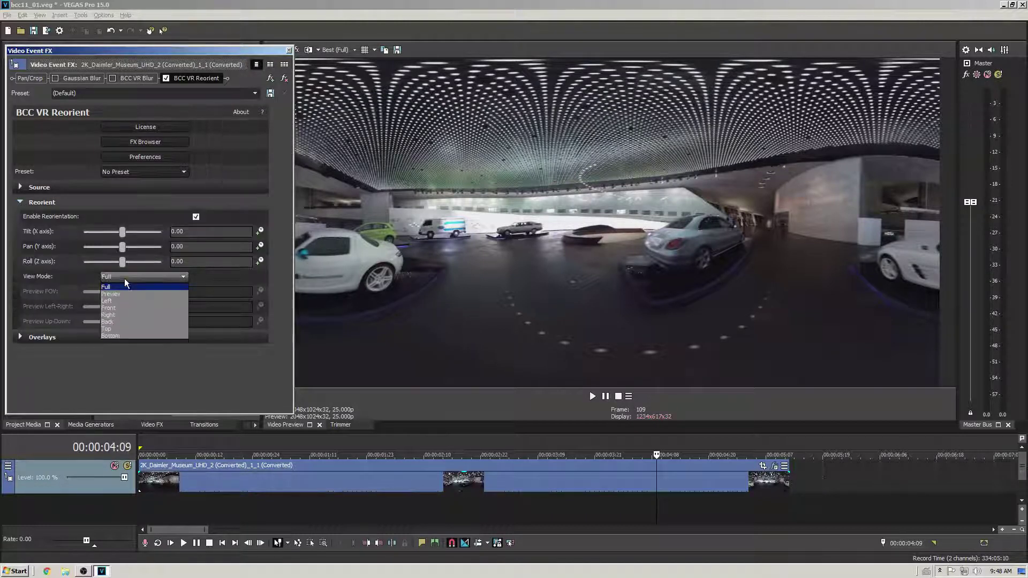
{"action": "left_click", "coordinate": [148, 321]}
Pan the view to 171.43 toward the white car, widen the Preview FOV, and re-enable Gaussian Blur
{"action": "mouse_move", "coordinate": [122, 250]}
{"action": "left_mouse_down"}
{"action": "mouse_move", "coordinate": [119, 238]}
{"action": "mouse_move", "coordinate": [132, 249]}
{"action": "left_mouse_up"}
{"action": "left_click_drag", "start_coordinate": [125, 292], "coordinate": [140, 294]}
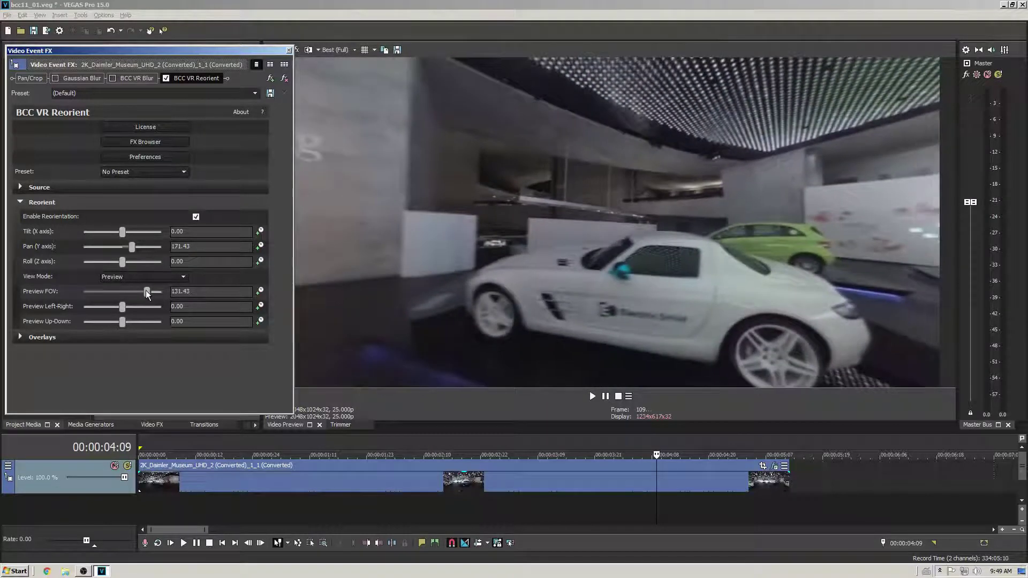
{"action": "left_click", "coordinate": [85, 79]}
{"action": "left_click", "coordinate": [55, 78]}
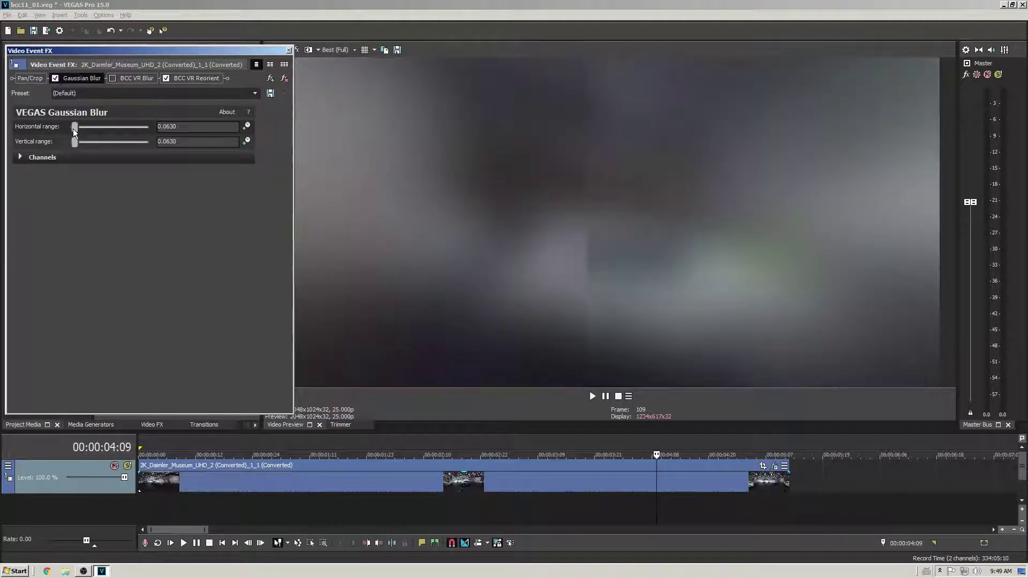
Swap Gaussian Blur for BCC VR Blur at Master Blur 13.61, Blur X 136.05, Blur Y 47.62
{"action": "mouse_move", "coordinate": [76, 143]}
{"action": "left_mouse_down"}
{"action": "mouse_move", "coordinate": [72, 128]}
{"action": "mouse_move", "coordinate": [69, 142]}
{"action": "left_mouse_up"}
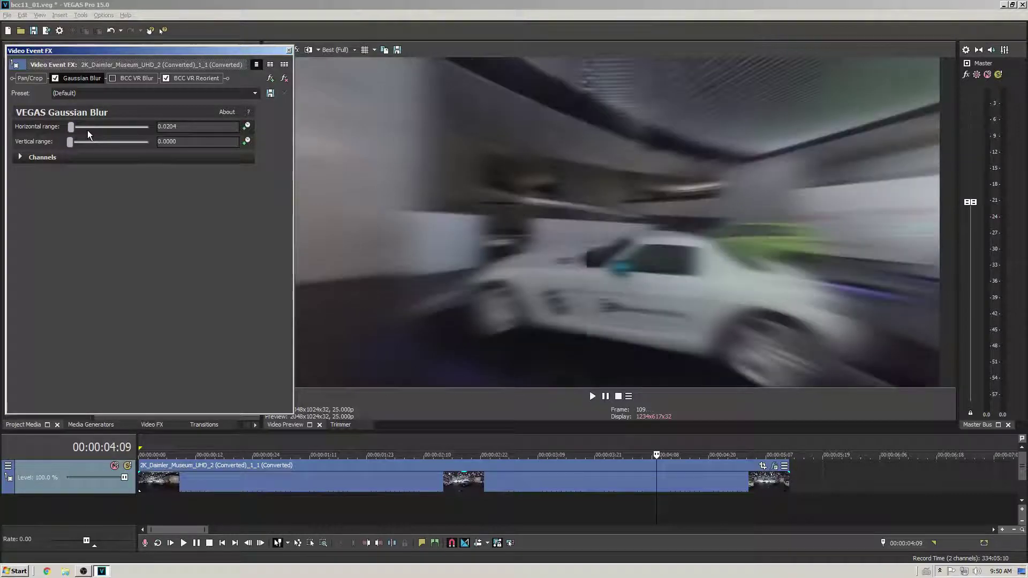
{"action": "left_click", "coordinate": [55, 78]}
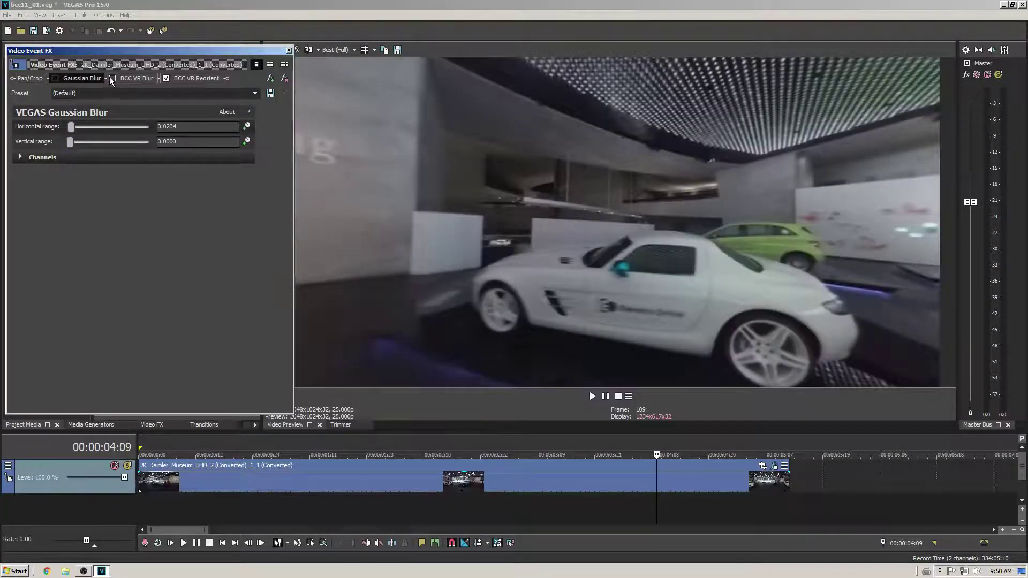
{"action": "left_click", "coordinate": [113, 78]}
{"action": "left_click", "coordinate": [136, 78]}
{"action": "mouse_move", "coordinate": [61, 221]}
{"action": "left_mouse_down"}
{"action": "mouse_move", "coordinate": [72, 221]}
{"action": "mouse_move", "coordinate": [59, 224]}
{"action": "mouse_move", "coordinate": [60, 247]}
{"action": "mouse_move", "coordinate": [67, 232]}
{"action": "left_mouse_up"}
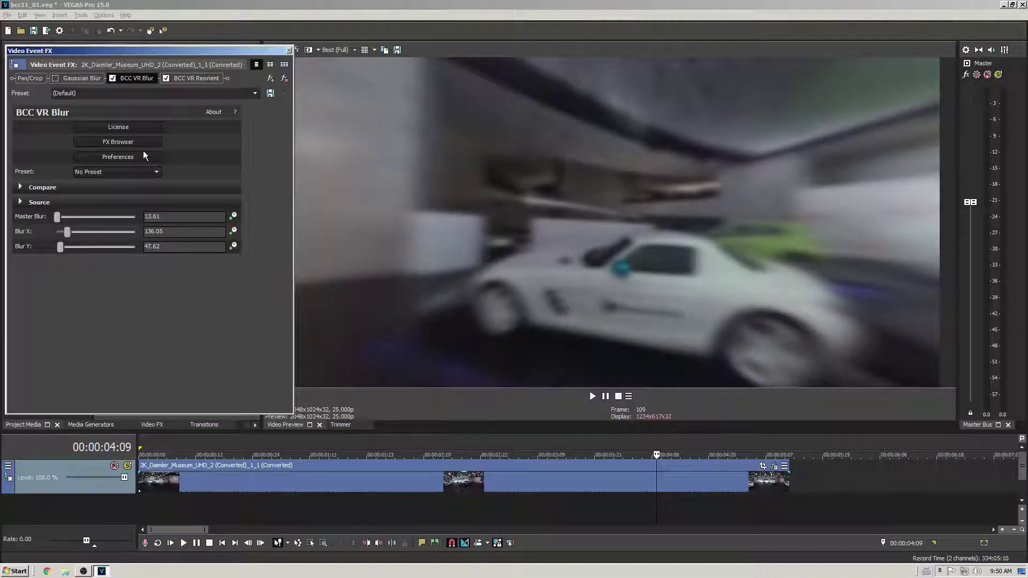
{"action": "left_click", "coordinate": [212, 79]}
{"action": "left_click", "coordinate": [270, 79]}
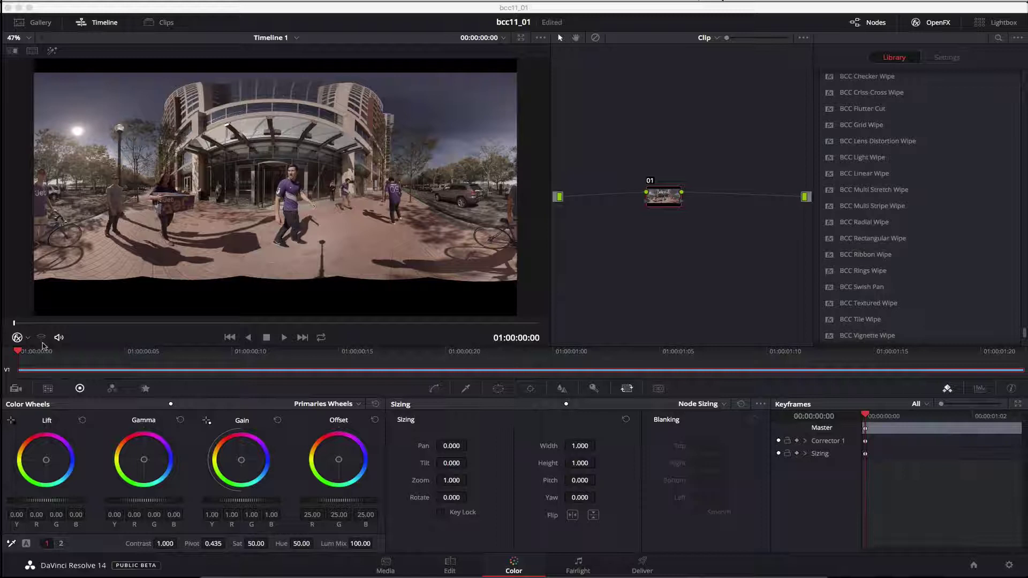
Play the 360 clip and drag BCC VR Insert from the OpenFX Library onto node 01
{"action": "left_click", "coordinate": [21, 324]}
{"action": "key", "text": "space"}
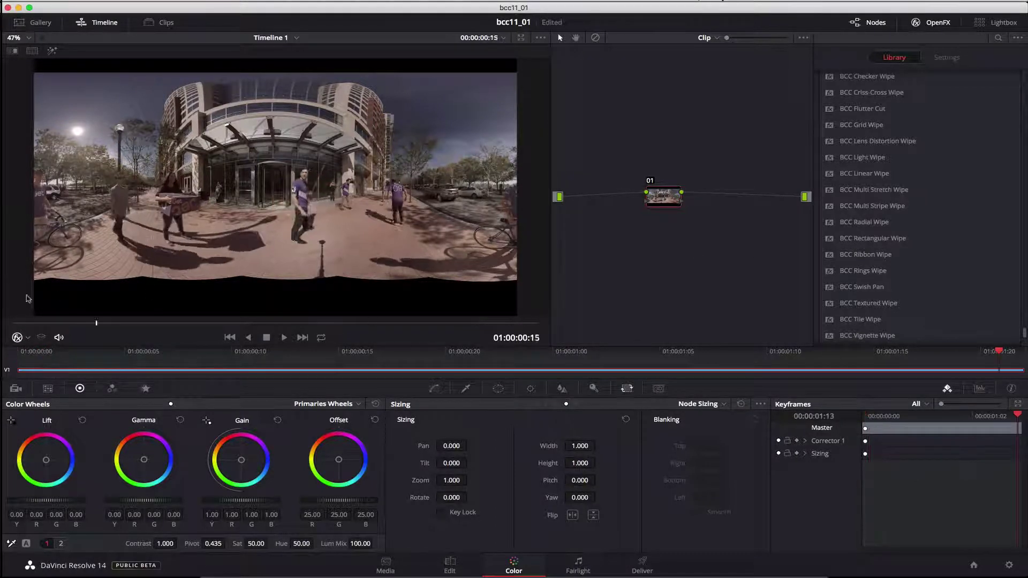
{"action": "scroll", "coordinate": [911, 142], "scroll_direction": "down", "scroll_amount": 5}
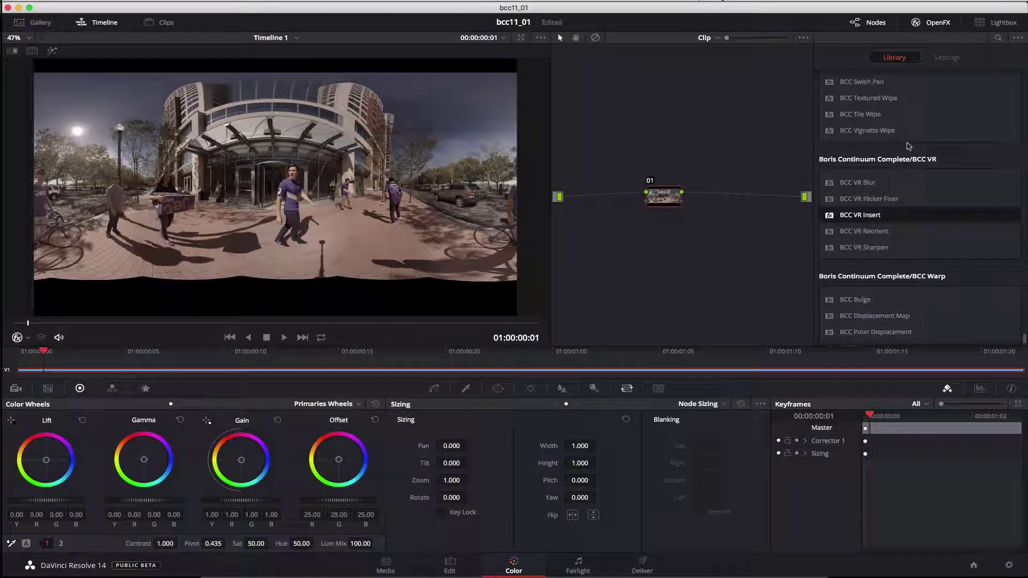
{"action": "left_click_drag", "start_coordinate": [850, 218], "coordinate": [676, 211]}
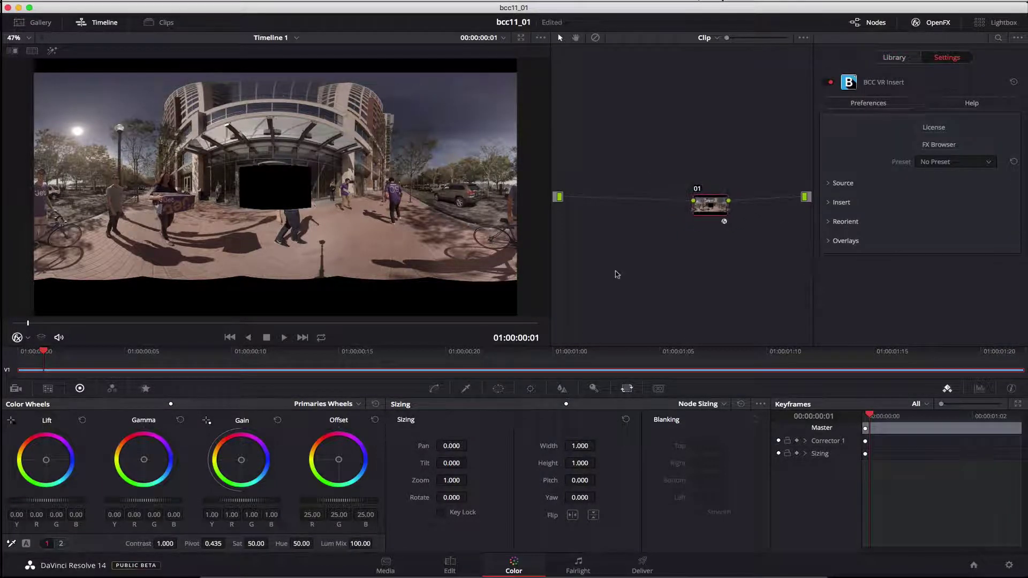
Add the logo as a timeline matte on node 01 and give the node an extra OFX input
{"action": "right_click", "coordinate": [711, 206]}
{"action": "mouse_move", "coordinate": [755, 423]}
{"action": "mouse_move", "coordinate": [851, 438]}
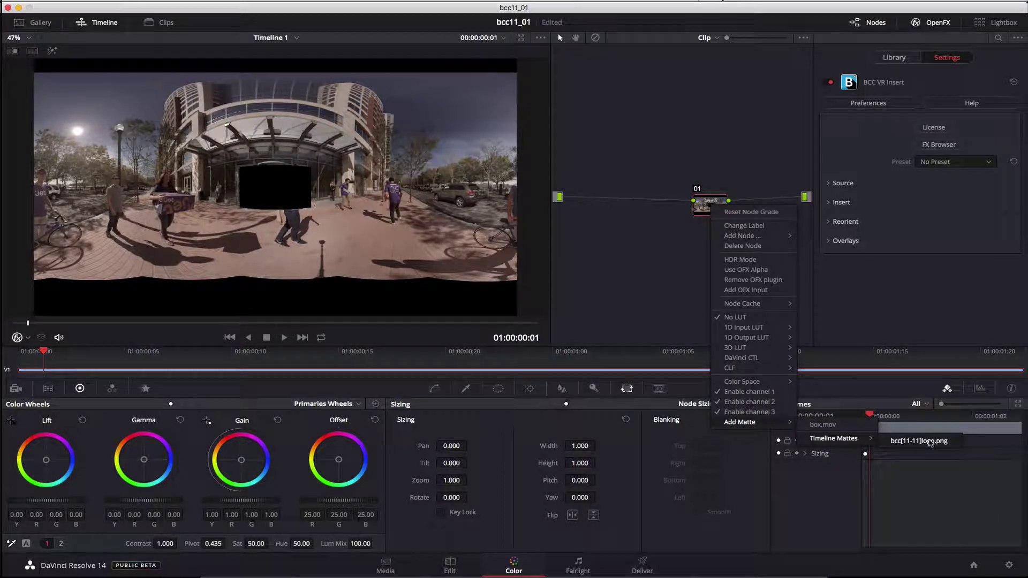
{"action": "left_click", "coordinate": [932, 435]}
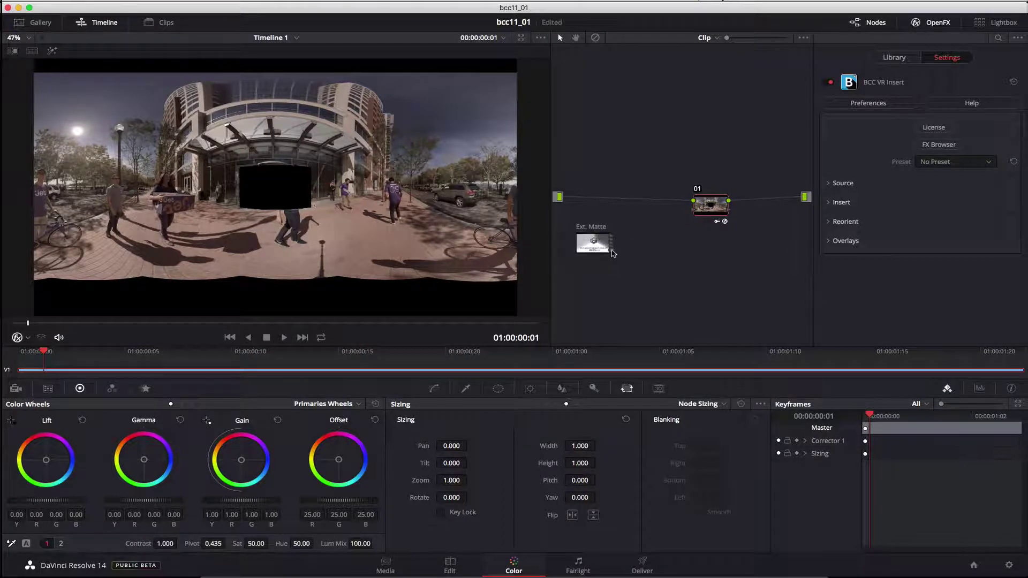
{"action": "right_click", "coordinate": [710, 205]}
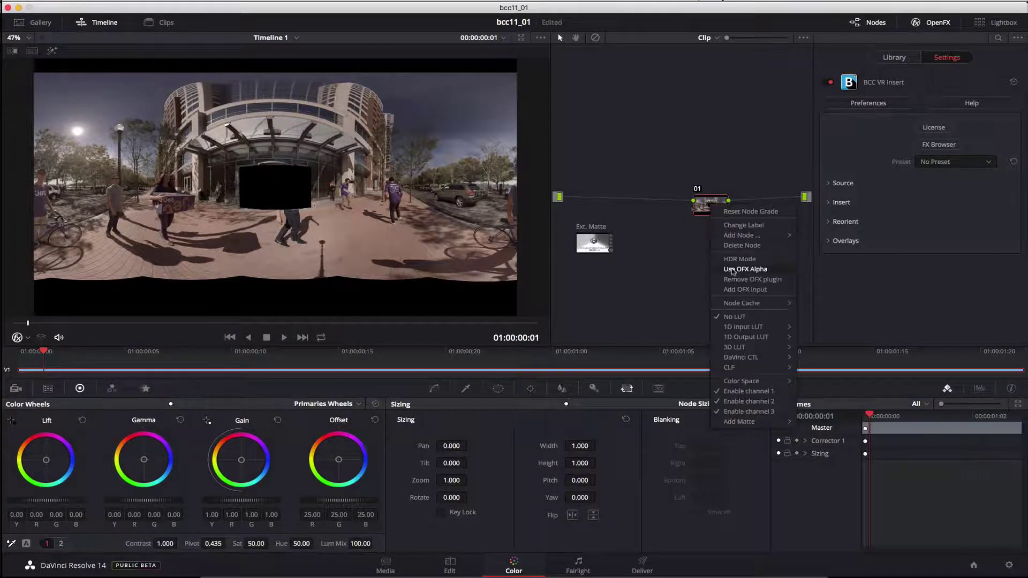
{"action": "left_click", "coordinate": [745, 289]}
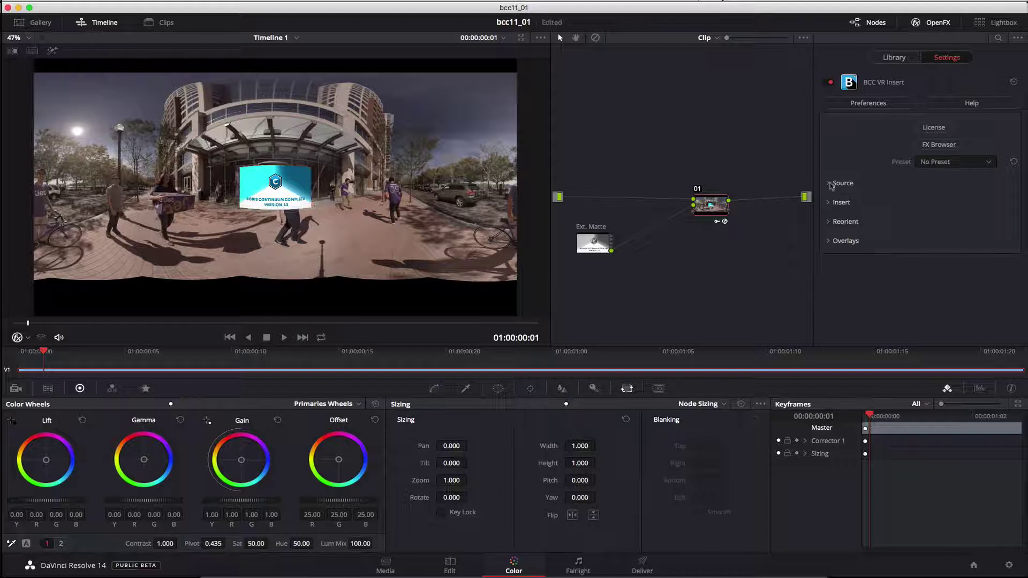
Set the VR Insert's Insert Layer to Source B so the logo is inserted
{"action": "left_click", "coordinate": [830, 183]}
{"action": "left_click", "coordinate": [947, 237]}
{"action": "left_click", "coordinate": [945, 263]}
{"action": "left_click", "coordinate": [950, 236]}
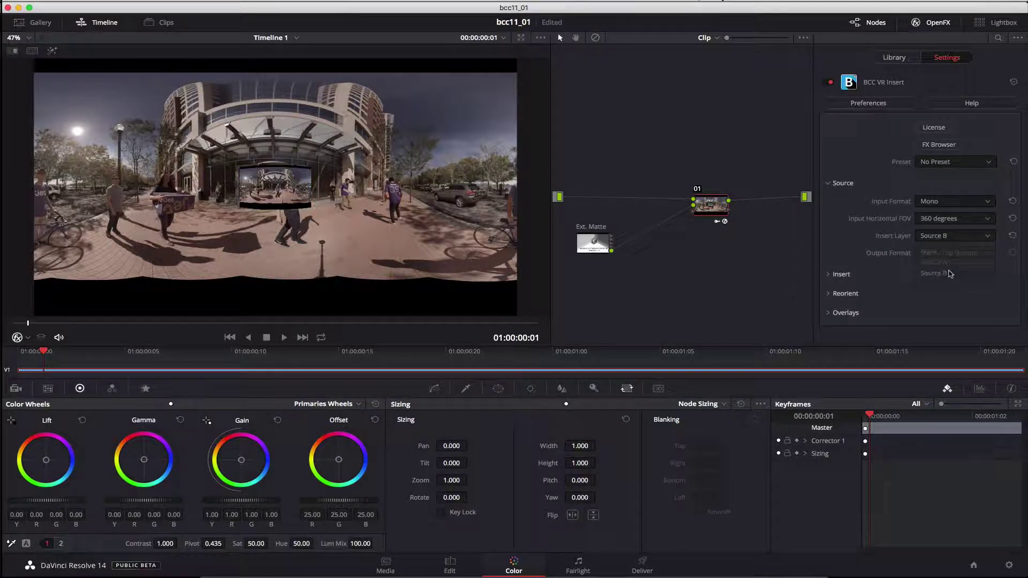
{"action": "left_click", "coordinate": [948, 274]}
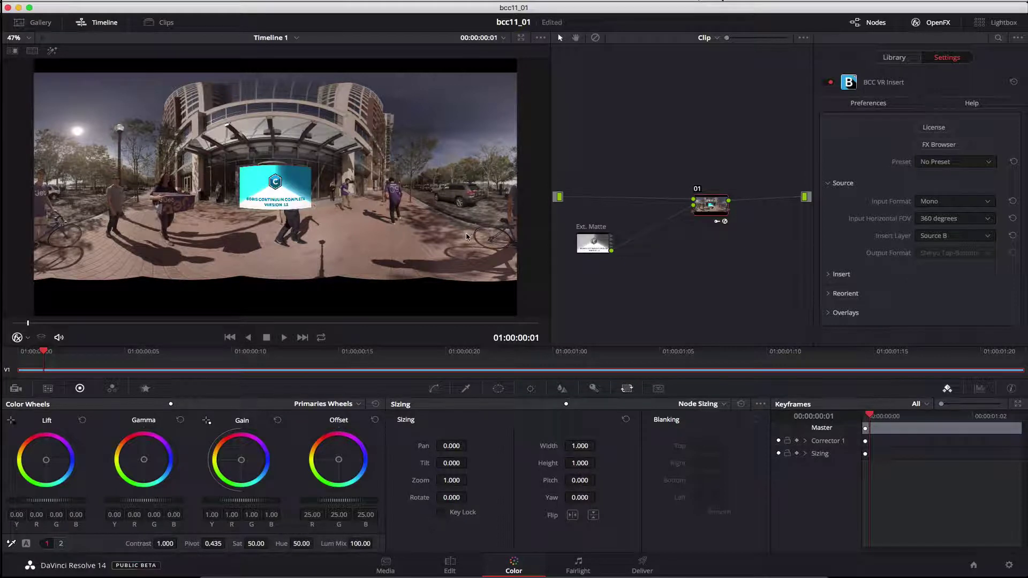
Position the logo above the entrance at latitude -26, distance 2.33 and scale 1.18
{"action": "scroll", "coordinate": [487, 312], "scroll_direction": "up", "scroll_amount": 3}
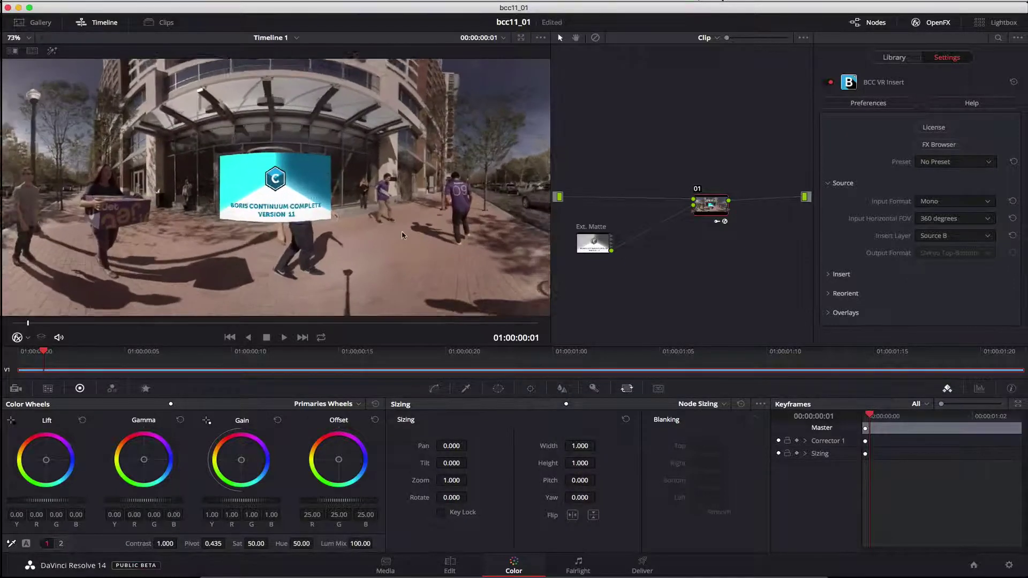
{"action": "left_click", "coordinate": [830, 275]}
{"action": "scroll", "coordinate": [921, 214], "scroll_direction": "down", "scroll_amount": 2}
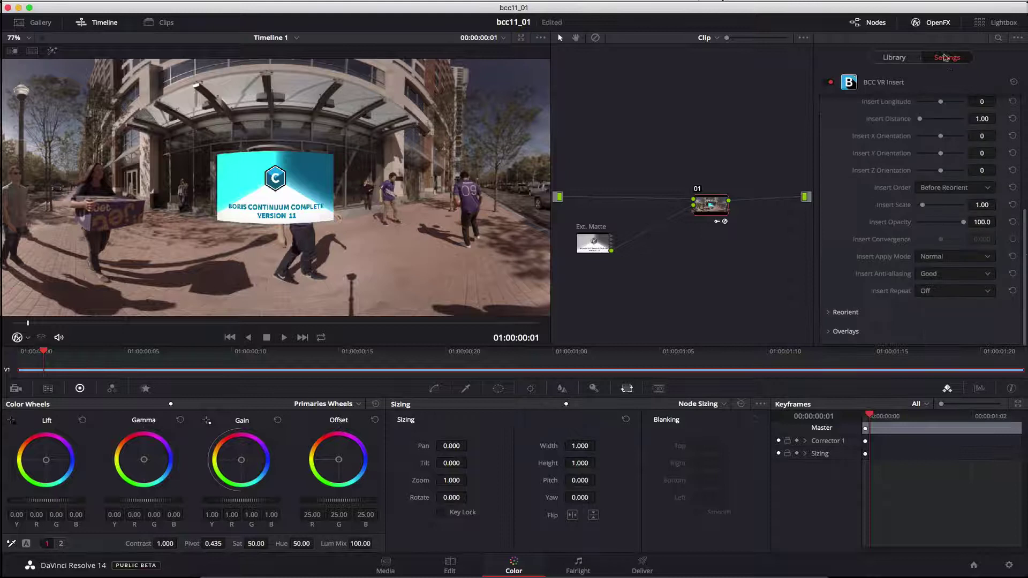
{"action": "left_click_drag", "start_coordinate": [922, 206], "coordinate": [942, 221]}
{"action": "scroll", "coordinate": [910, 214], "scroll_direction": "up", "scroll_amount": 3}
{"action": "left_click_drag", "start_coordinate": [920, 255], "coordinate": [923, 256]}
{"action": "left_click_drag", "start_coordinate": [942, 221], "coordinate": [939, 221]}
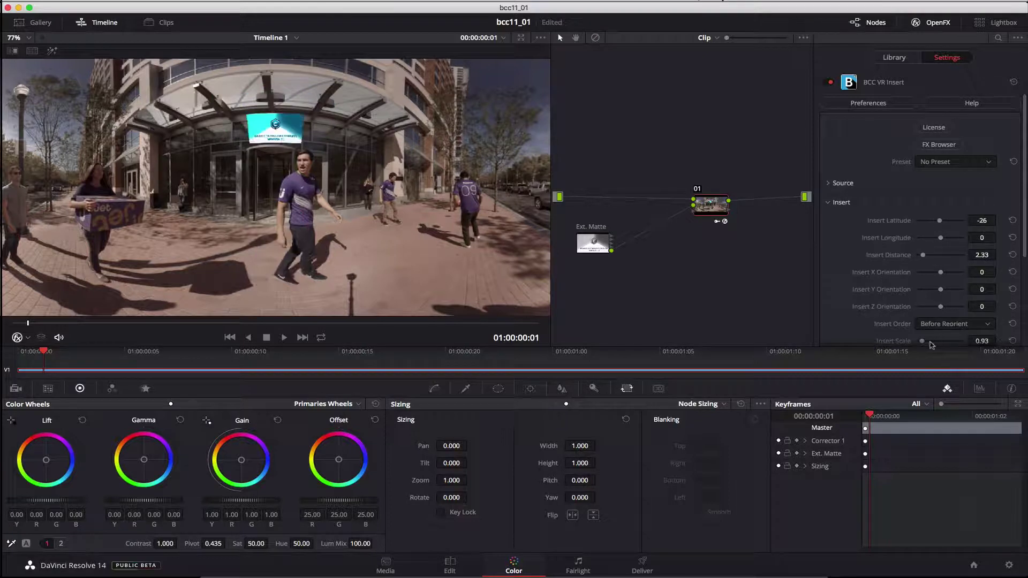
{"action": "left_click_drag", "start_coordinate": [922, 341], "coordinate": [924, 341]}
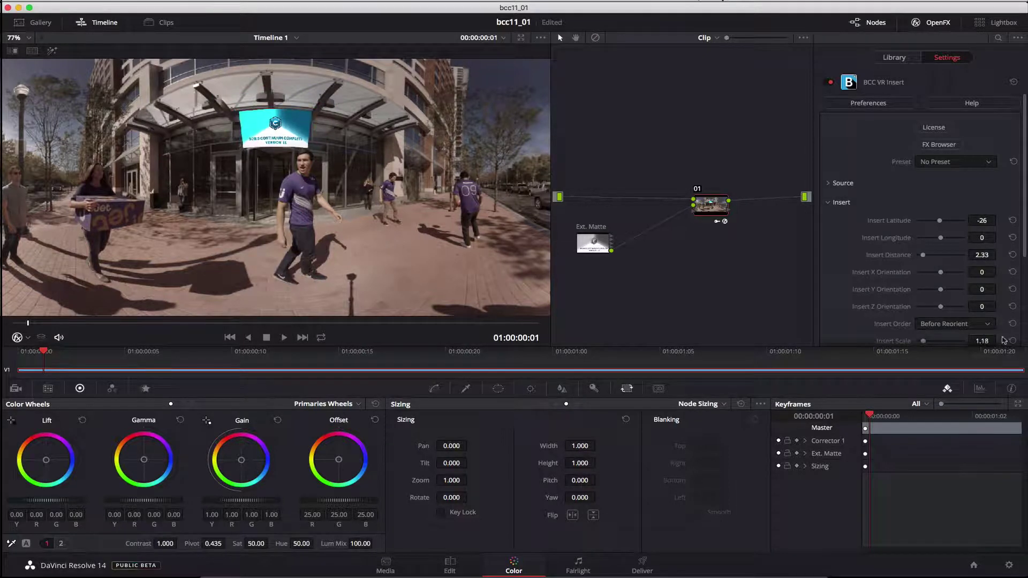
{"action": "scroll", "coordinate": [984, 329], "scroll_direction": "down", "scroll_amount": 5}
{"action": "left_click", "coordinate": [953, 258]}
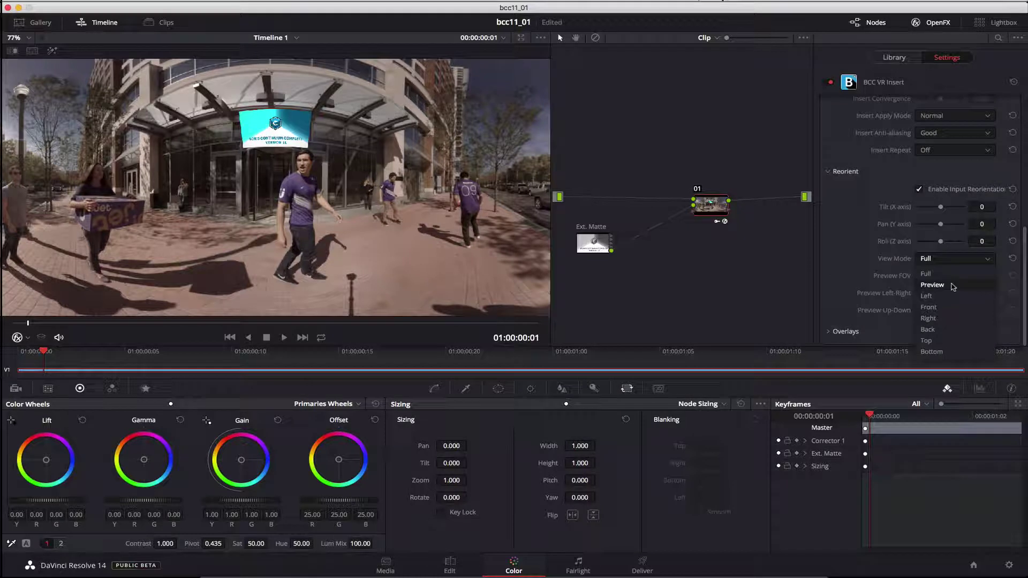
Preview the 360 shot with Preview FOV 133.8, Pan (Y) -67 and Best insert anti-aliasing
{"action": "left_click", "coordinate": [953, 285]}
{"action": "left_click_drag", "start_coordinate": [942, 278], "coordinate": [956, 276]}
{"action": "left_click_drag", "start_coordinate": [941, 223], "coordinate": [940, 229]}
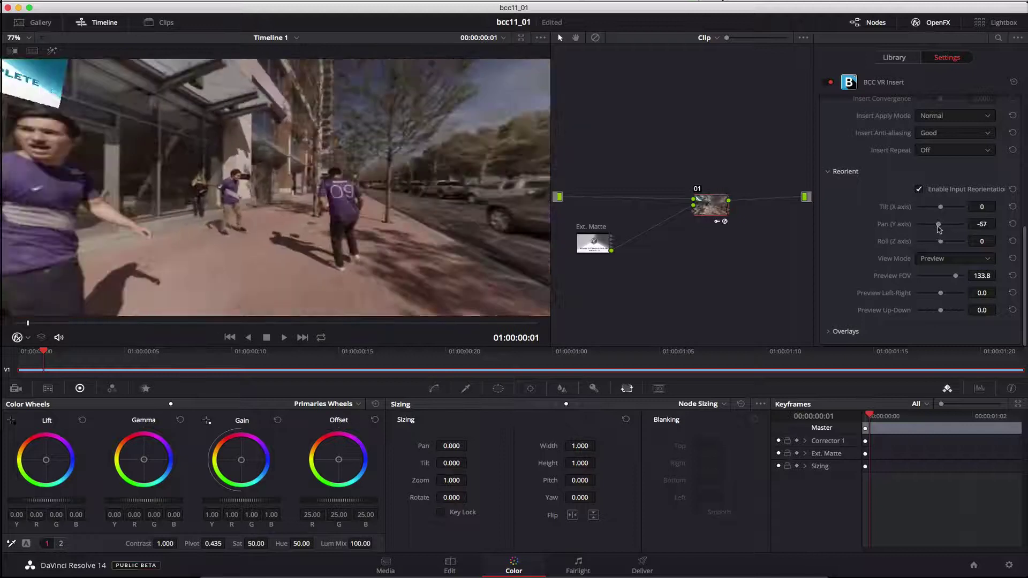
{"action": "left_click", "coordinate": [942, 133]}
{"action": "left_click", "coordinate": [929, 171]}
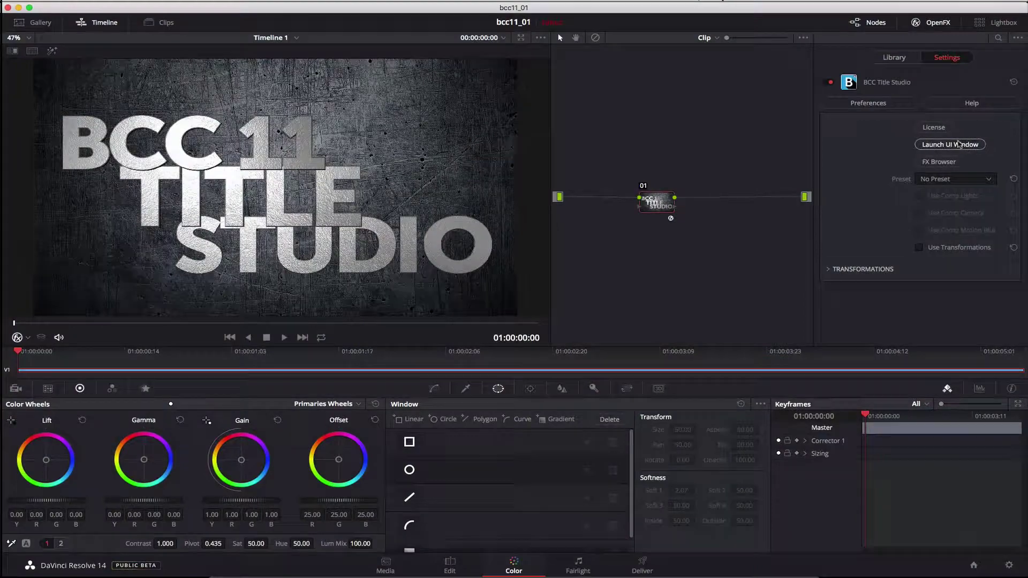
Launch the BCC Title Studio UI window from the Title Studio Settings panel
{"action": "left_click", "coordinate": [962, 143]}
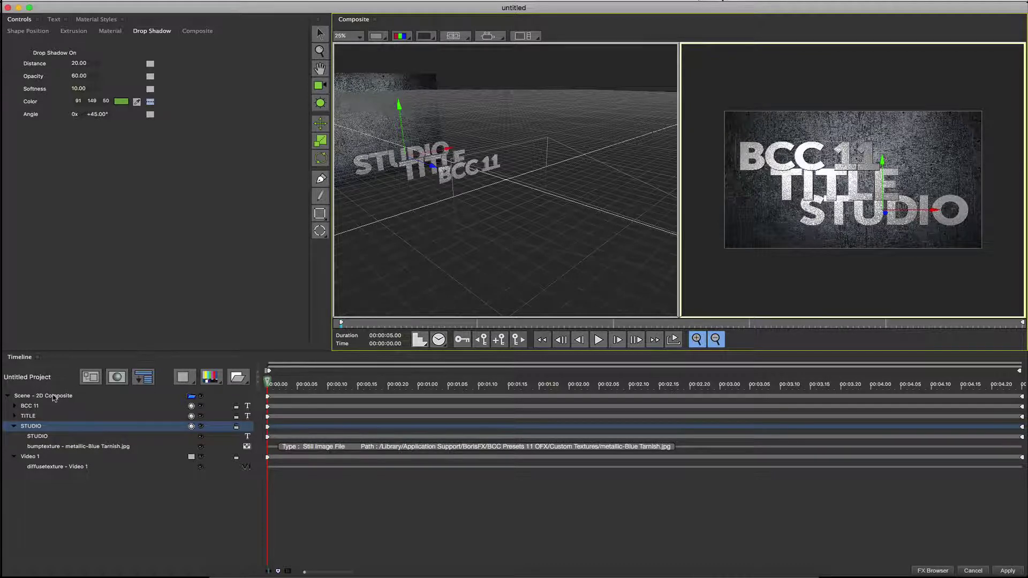
Set the scene's Light Type to Shadow and its Render 3D mode to 3D Render
{"action": "left_click", "coordinate": [54, 397]}
{"action": "left_click", "coordinate": [80, 75]}
{"action": "left_click", "coordinate": [80, 93]}
{"action": "left_click", "coordinate": [143, 31]}
{"action": "left_click", "coordinate": [81, 48]}
{"action": "left_click", "coordinate": [86, 55]}
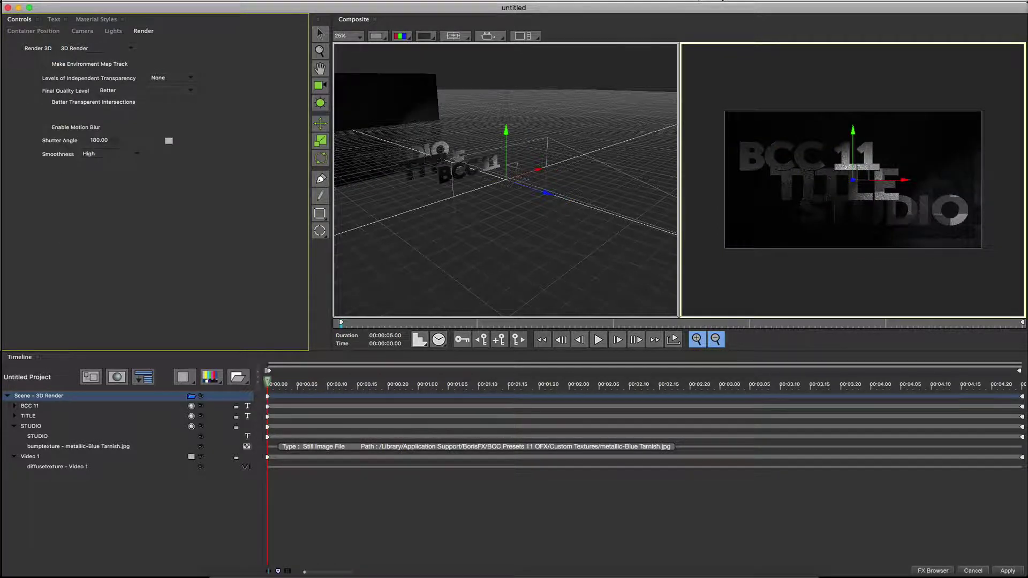
Raise the spotlight above the title, soften shadows to about 50, and move BCC 11 lower
{"action": "left_click", "coordinate": [112, 31]}
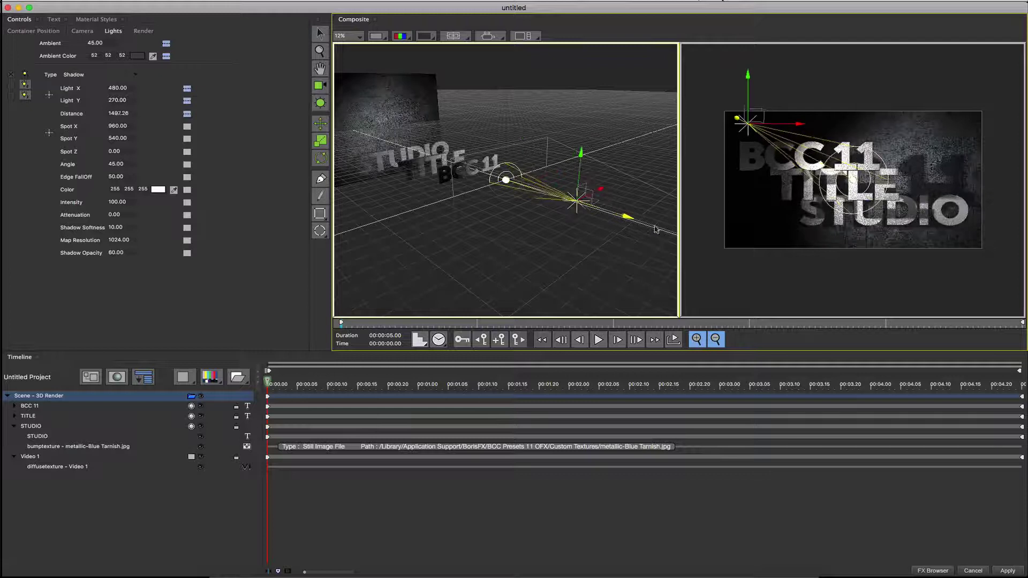
{"action": "left_click_drag", "start_coordinate": [699, 253], "coordinate": [719, 230]}
{"action": "left_click_drag", "start_coordinate": [115, 227], "coordinate": [149, 250]}
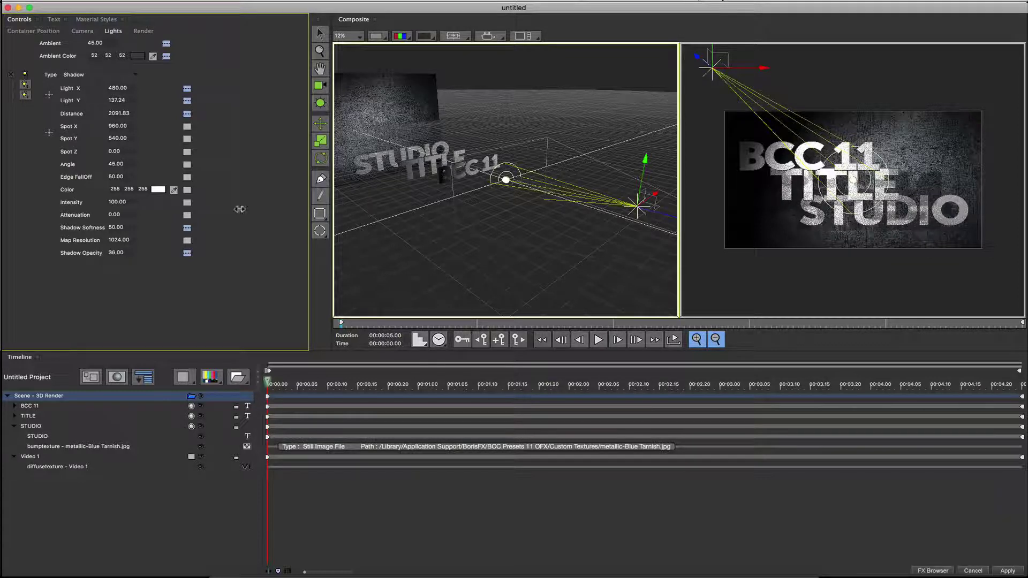
{"action": "left_click", "coordinate": [809, 155]}
{"action": "left_click_drag", "start_coordinate": [807, 126], "coordinate": [814, 95]}
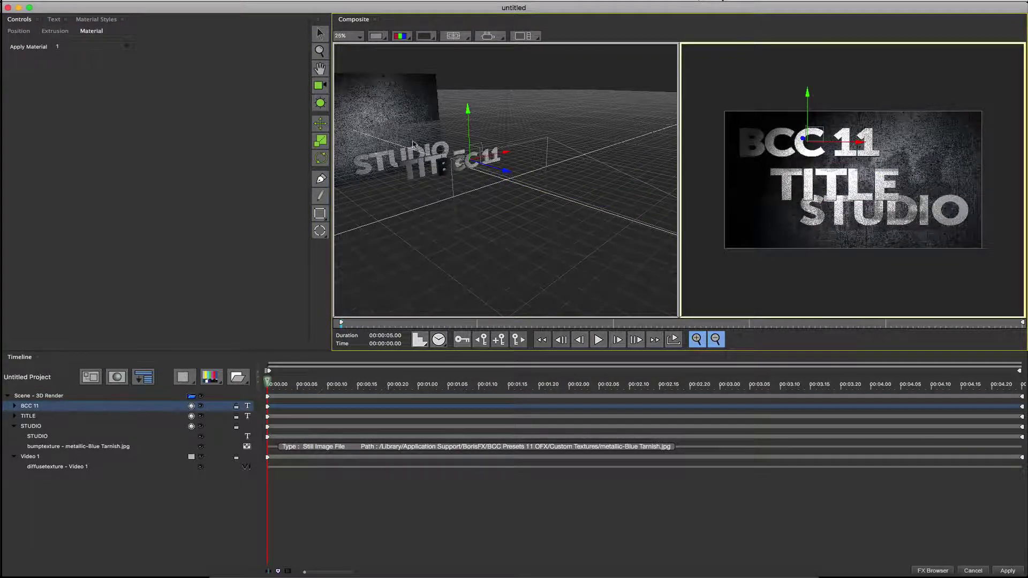
Turn Depth Of Field ON in the 3D Render camera settings and set Fringe to 0
{"action": "left_click", "coordinate": [45, 395]}
{"action": "left_click", "coordinate": [87, 32]}
{"action": "left_click", "coordinate": [95, 194]}
{"action": "left_click", "coordinate": [93, 207]}
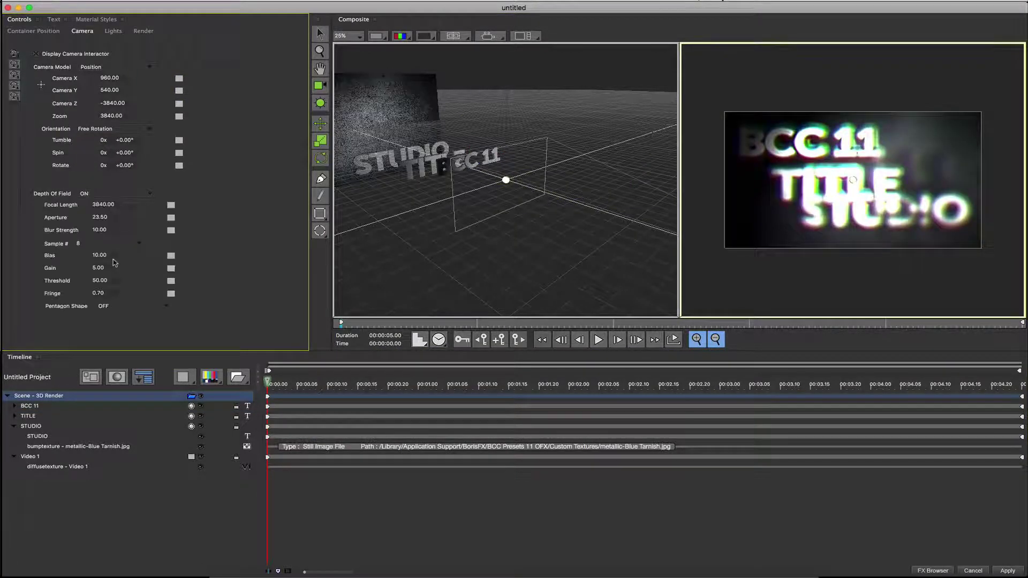
{"action": "mouse_move", "coordinate": [105, 294]}
{"action": "left_mouse_down"}
{"action": "mouse_move", "coordinate": [16, 301]}
{"action": "mouse_move", "coordinate": [107, 297]}
{"action": "left_mouse_up"}
Enlarge the composite-only preview, raise Focal Length to about 4372, and set Blur Strength to 7
{"action": "left_click", "coordinate": [525, 36]}
{"action": "left_click", "coordinate": [535, 44]}
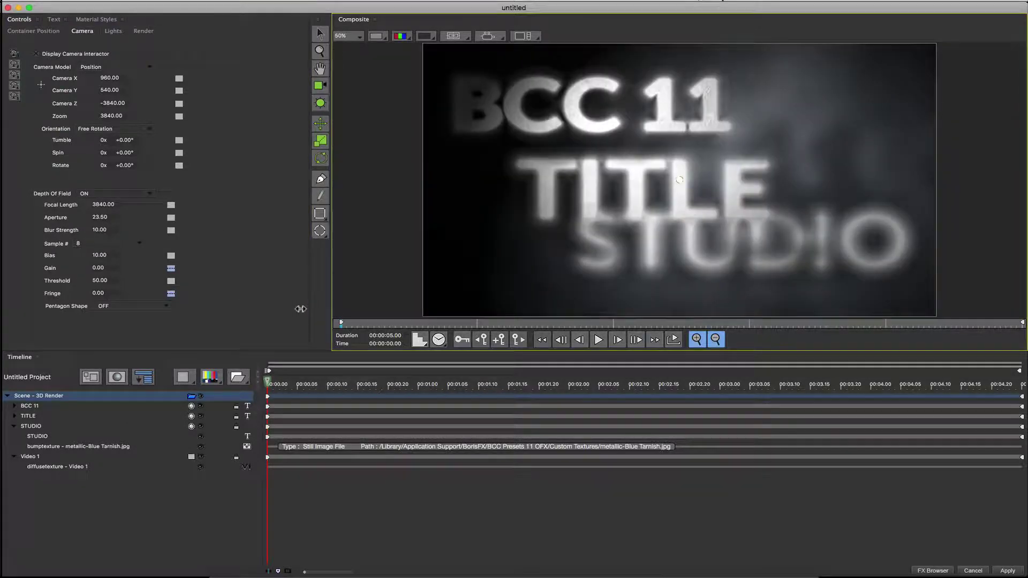
{"action": "left_click_drag", "start_coordinate": [322, 311], "coordinate": [249, 311]}
{"action": "left_click_drag", "start_coordinate": [106, 204], "coordinate": [199, 201]}
{"action": "left_click_drag", "start_coordinate": [116, 235], "coordinate": [107, 235]}
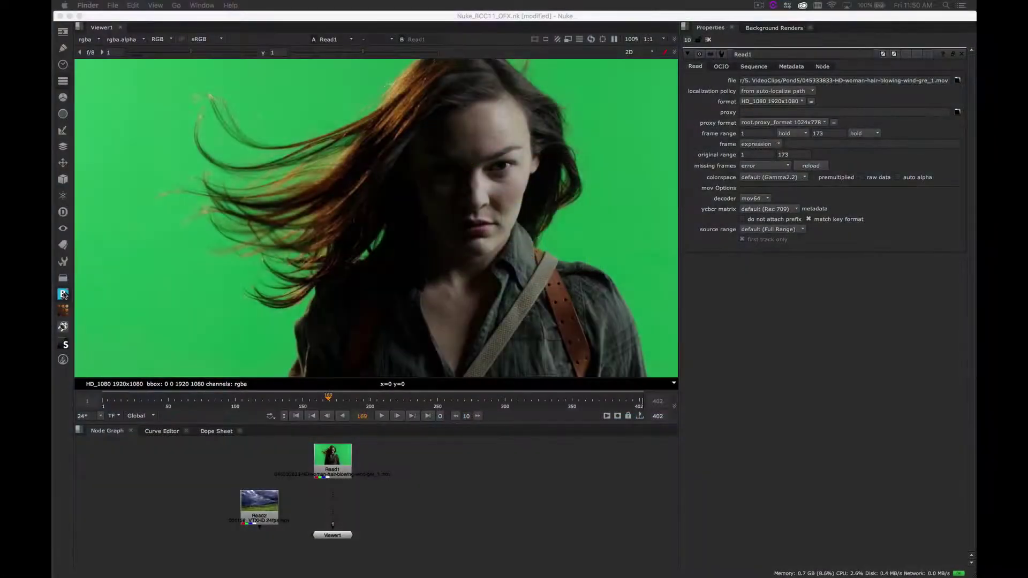
Add a BCC Primatte Studio node from Key and Blend and connect it to both Read clips
{"action": "left_click", "coordinate": [63, 294]}
{"action": "mouse_move", "coordinate": [123, 312]}
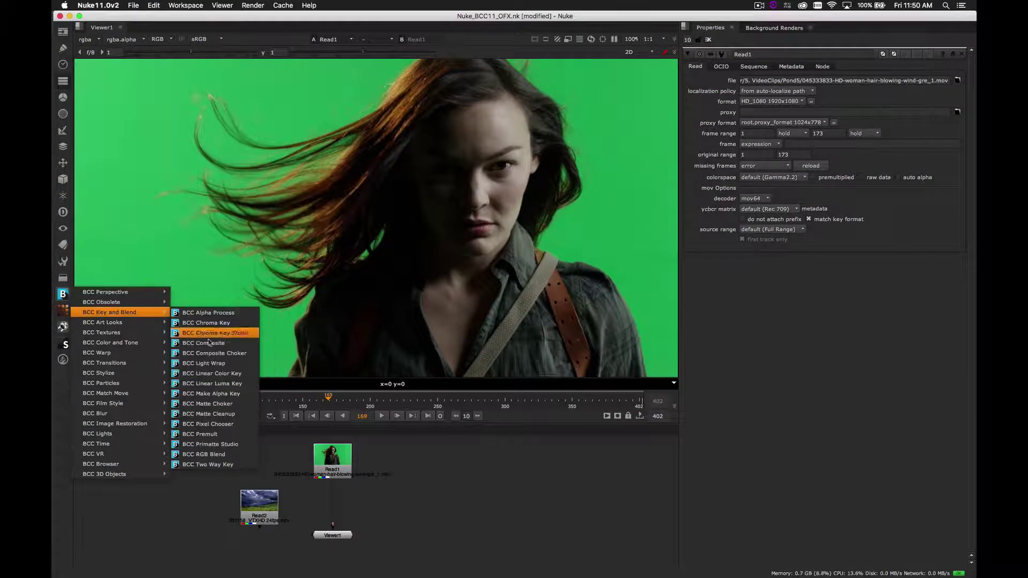
{"action": "left_click", "coordinate": [228, 445]}
{"action": "mouse_move", "coordinate": [351, 488]}
{"action": "left_mouse_down"}
{"action": "mouse_move", "coordinate": [375, 500]}
{"action": "mouse_move", "coordinate": [327, 495]}
{"action": "mouse_move", "coordinate": [328, 504]}
{"action": "mouse_move", "coordinate": [289, 498]}
{"action": "mouse_move", "coordinate": [263, 509]}
{"action": "left_mouse_up"}
Sample the green background, then Clean BG with rectangles on the right and top-left of the matte
{"action": "left_click_drag", "start_coordinate": [149, 162], "coordinate": [165, 164]}
{"action": "left_click", "coordinate": [224, 155]}
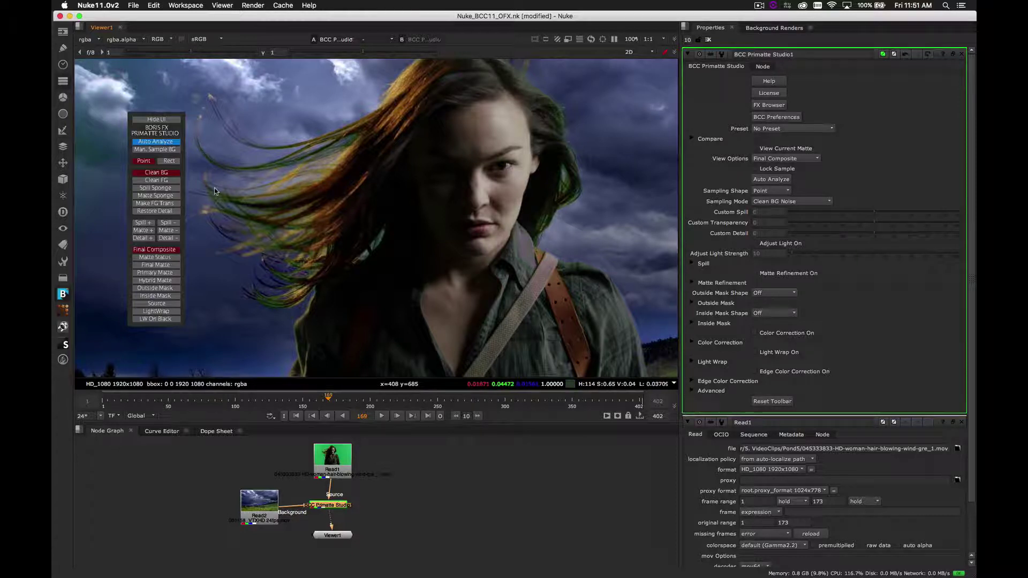
{"action": "left_click", "coordinate": [169, 163]}
{"action": "left_click", "coordinate": [155, 257]}
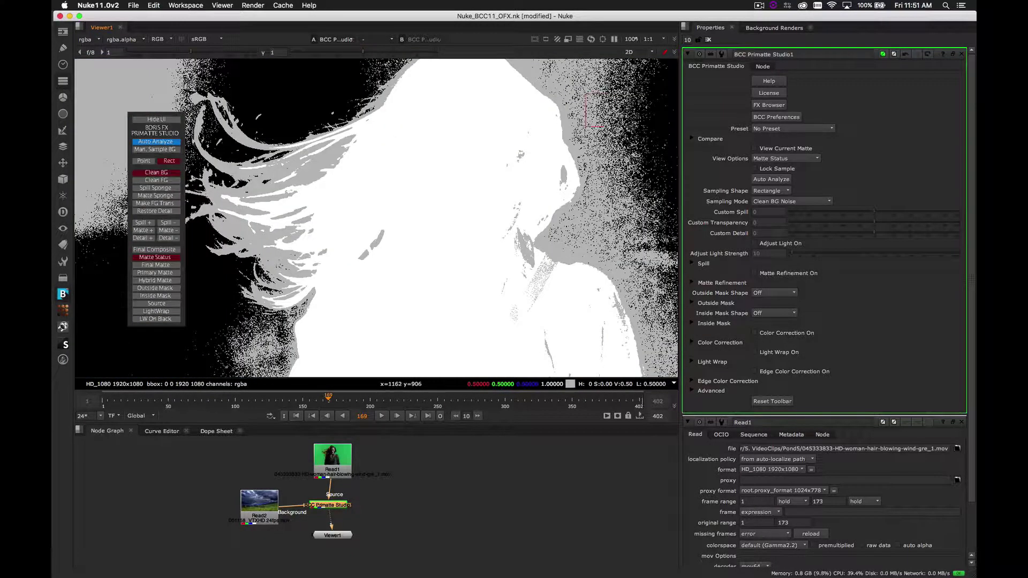
{"action": "left_click_drag", "start_coordinate": [586, 95], "coordinate": [606, 166]}
{"action": "left_click_drag", "start_coordinate": [87, 73], "coordinate": [146, 102]}
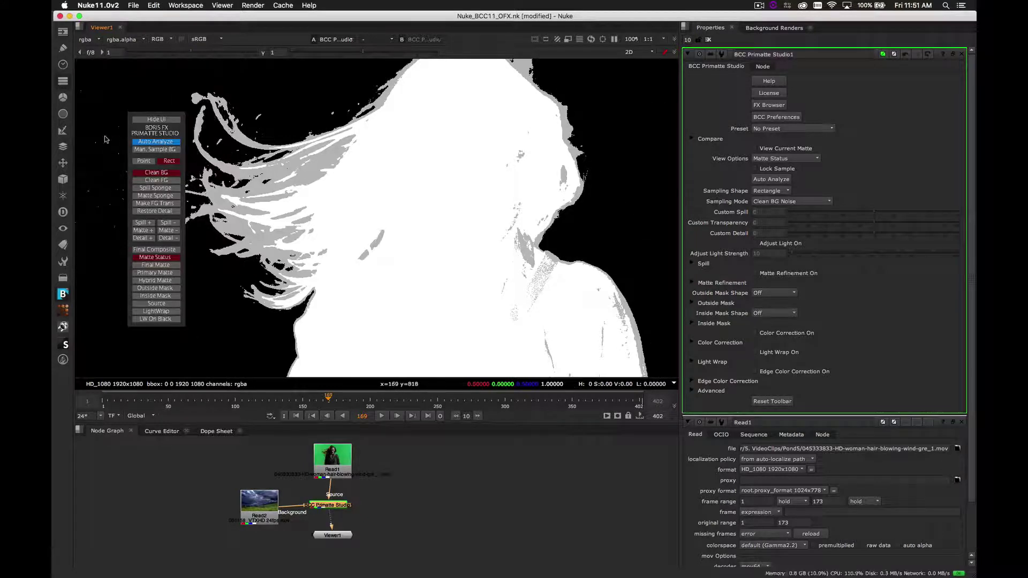
Clean FG holes on the woman's neck and body, then check the matte and composite at frame 151
{"action": "left_click", "coordinate": [156, 180]}
{"action": "left_click_drag", "start_coordinate": [488, 271], "coordinate": [547, 298]}
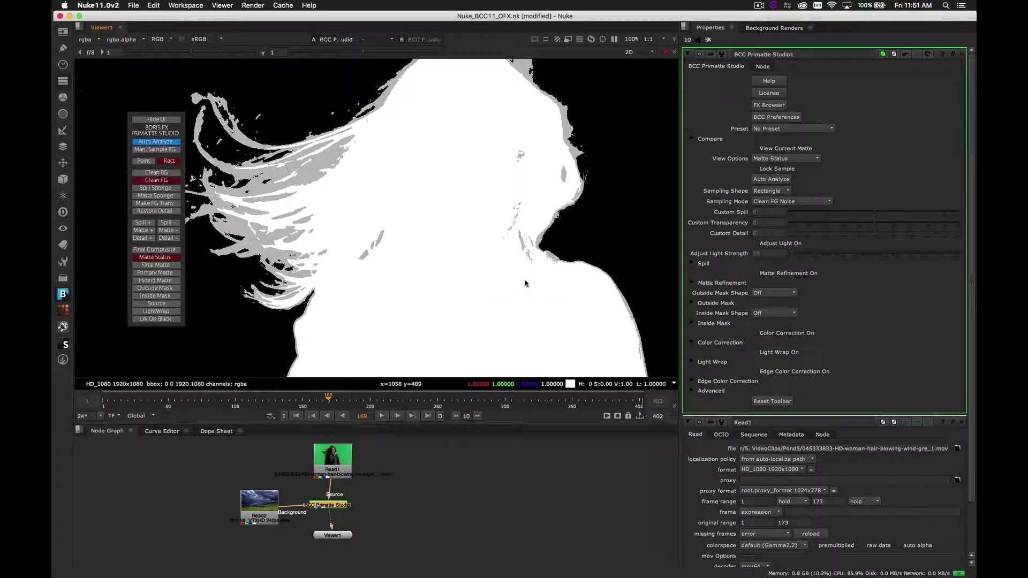
{"action": "left_click_drag", "start_coordinate": [509, 147], "coordinate": [527, 167]}
{"action": "left_click", "coordinate": [155, 265]}
{"action": "left_click", "coordinate": [306, 399]}
{"action": "left_click_drag", "start_coordinate": [306, 399], "coordinate": [303, 399]}
{"action": "left_click", "coordinate": [155, 249]}
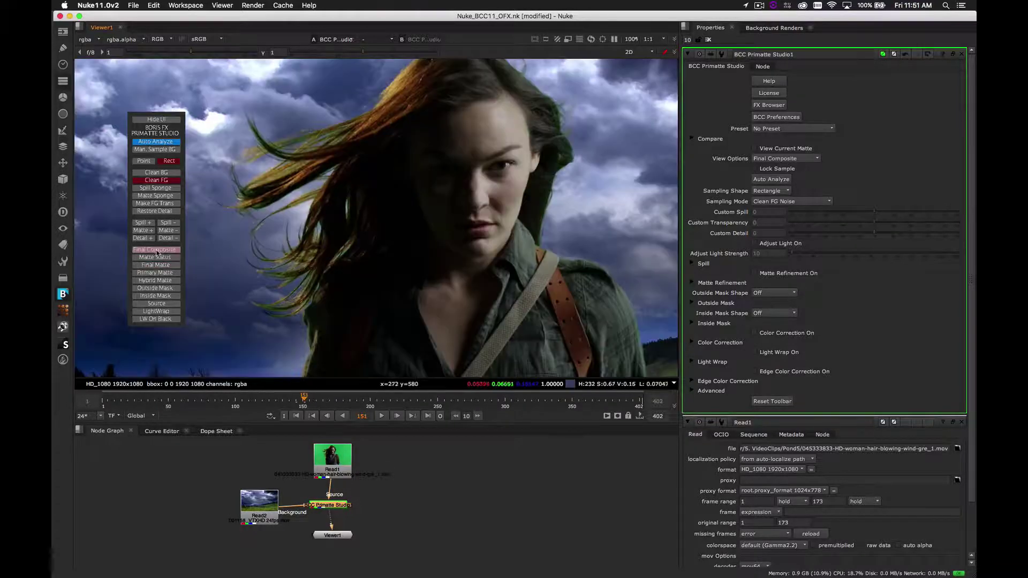
Remove green spill from the hair with Spill Sponge and Spill- point samples
{"action": "left_click", "coordinate": [162, 189]}
{"action": "left_click", "coordinate": [143, 161]}
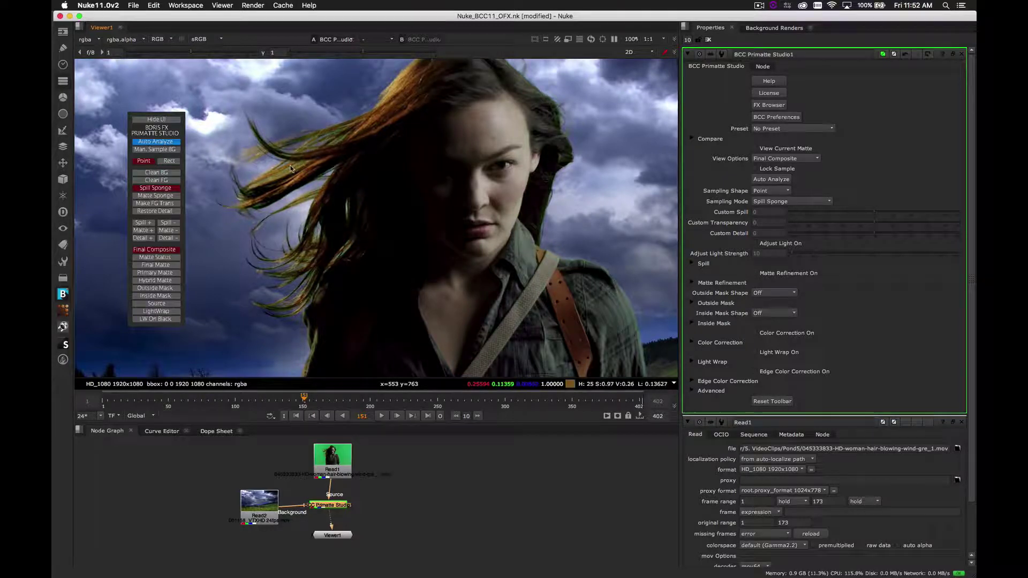
{"action": "left_click", "coordinate": [315, 198]}
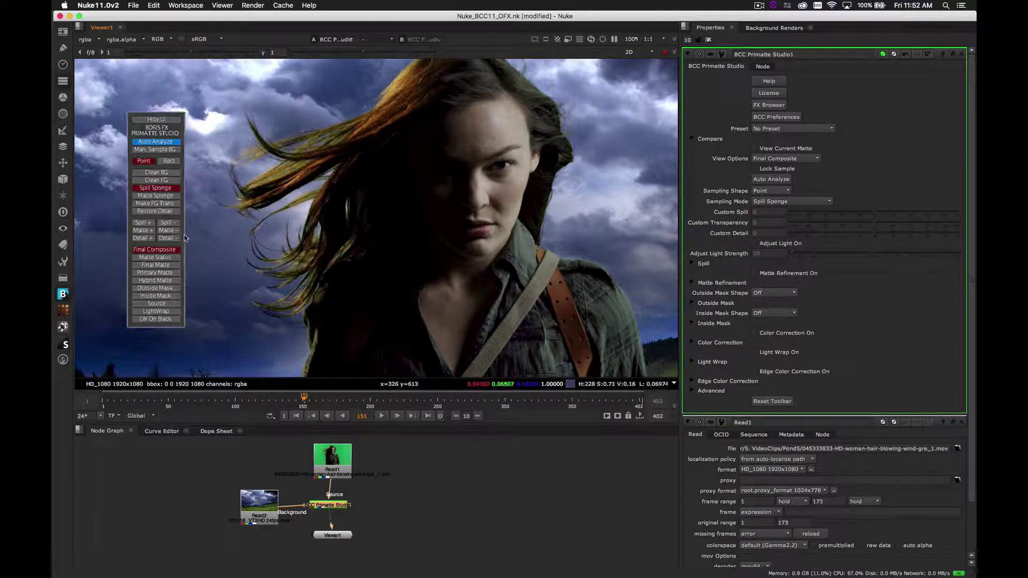
{"action": "left_click", "coordinate": [169, 223]}
{"action": "left_click", "coordinate": [529, 100]}
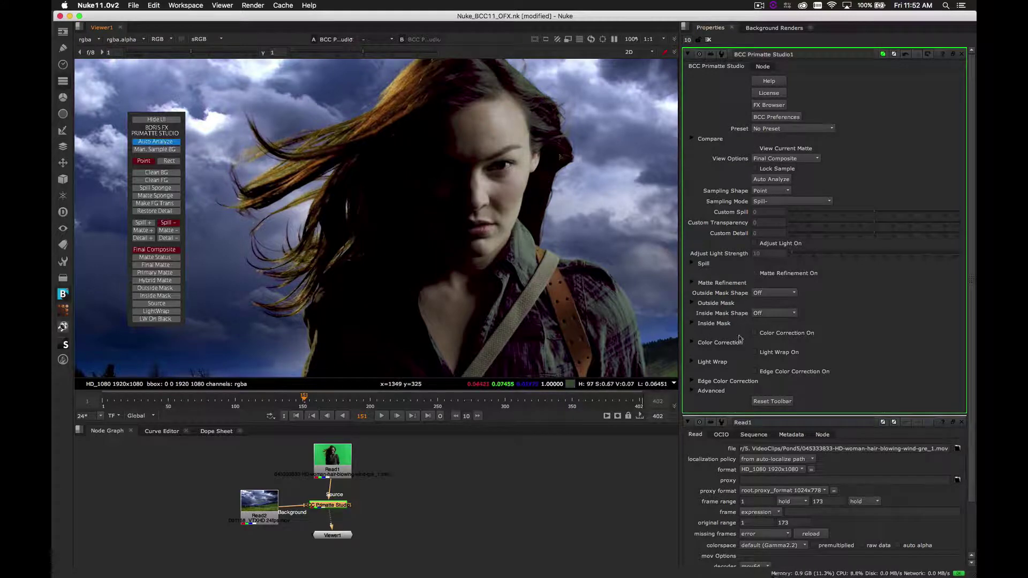
Turn on Color Correction with Saturation 6 and set Compare Mode to Side By Side
{"action": "left_click", "coordinate": [754, 333]}
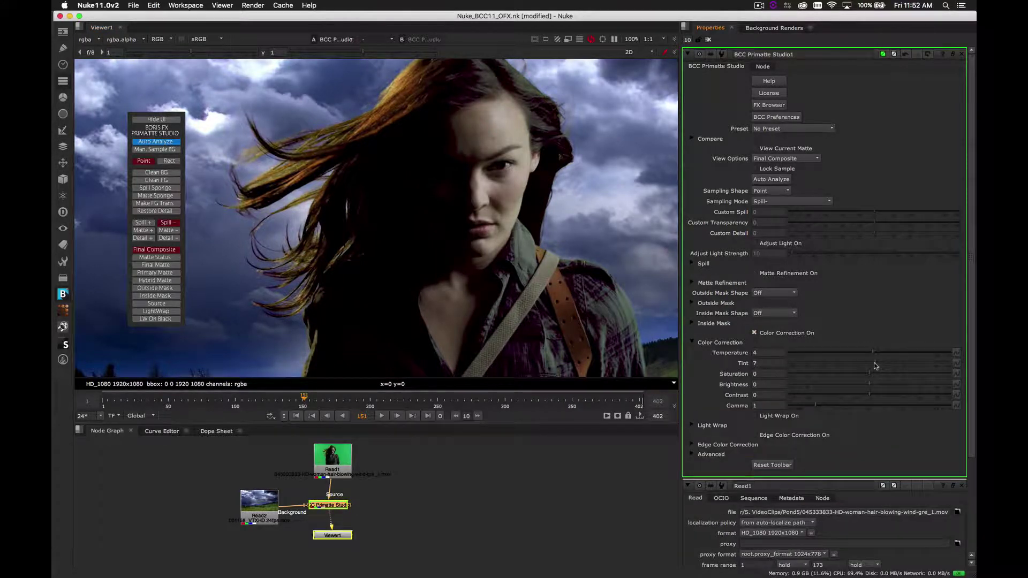
{"action": "left_click_drag", "start_coordinate": [869, 373], "coordinate": [874, 374]}
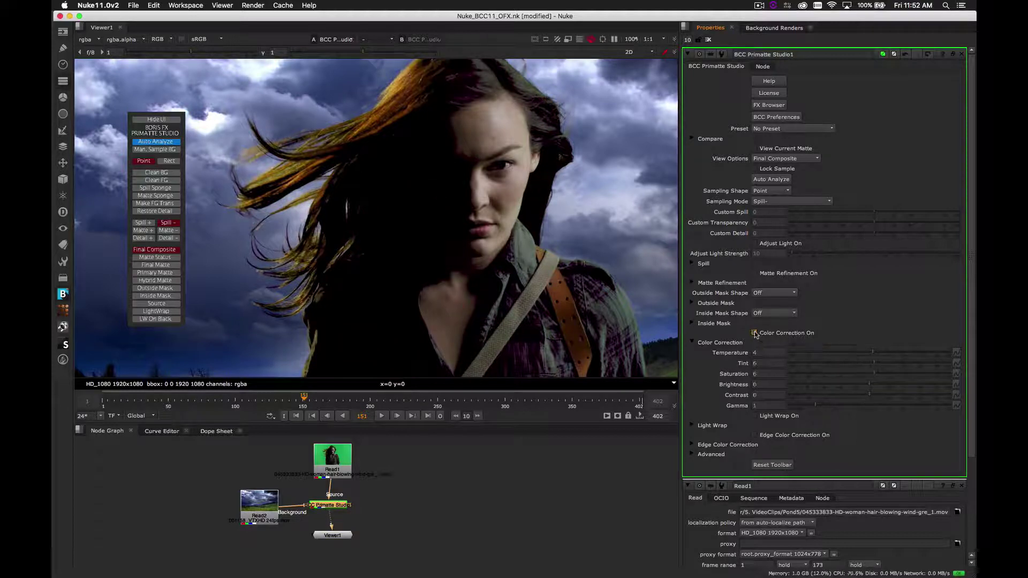
{"action": "left_click", "coordinate": [692, 139]}
{"action": "left_click", "coordinate": [774, 149]}
{"action": "left_click", "coordinate": [777, 161]}
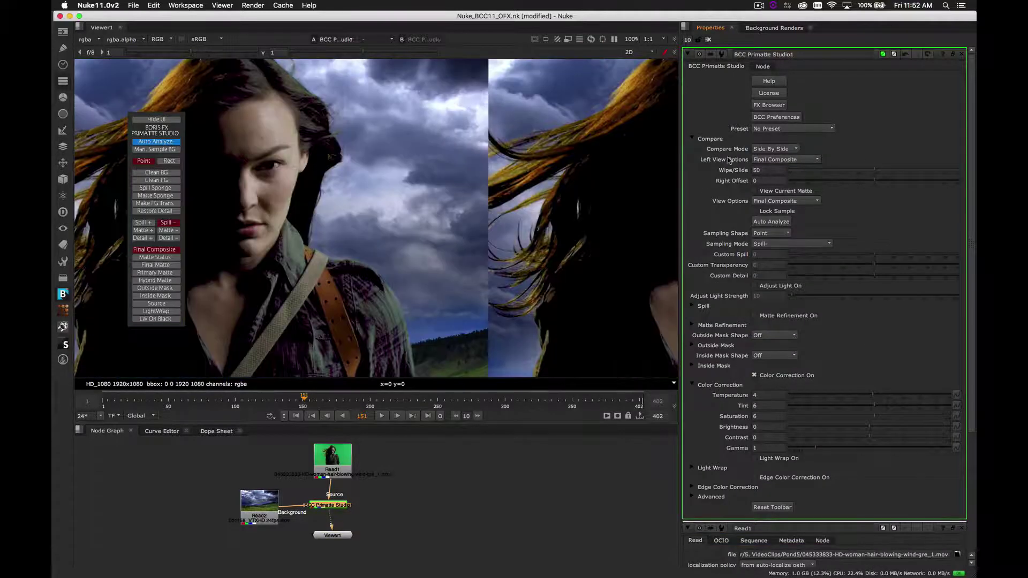
Set the viewer zoom to 1:2 and show the Source clip in the left view
{"action": "left_click", "coordinate": [664, 39]}
{"action": "left_click", "coordinate": [660, 58]}
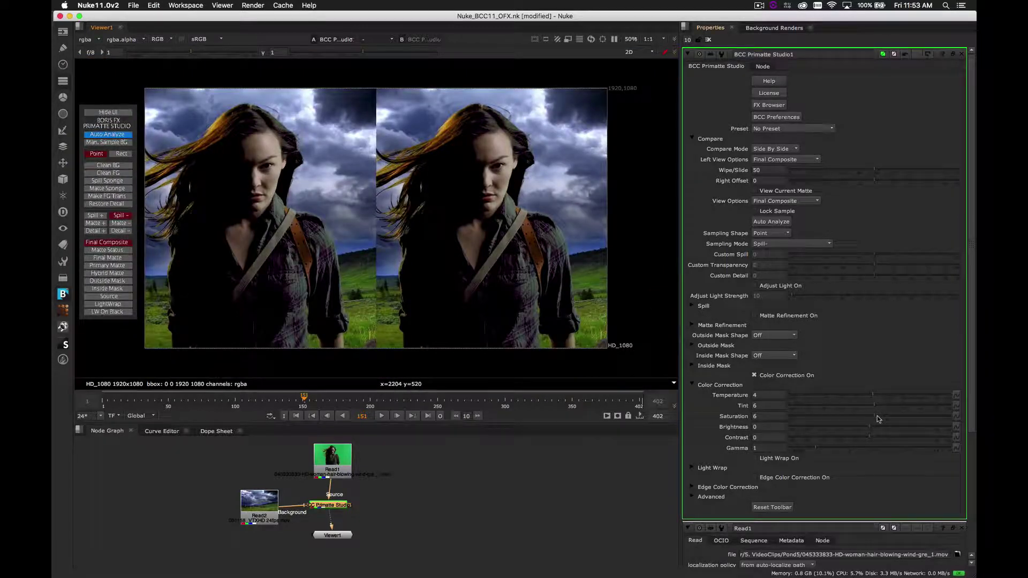
{"action": "left_click", "coordinate": [785, 160]}
{"action": "left_click", "coordinate": [800, 237]}
Raise Brightness to 3 and Contrast to 6, turn on Edge Color Correction, and scrub back
{"action": "left_click", "coordinate": [871, 428]}
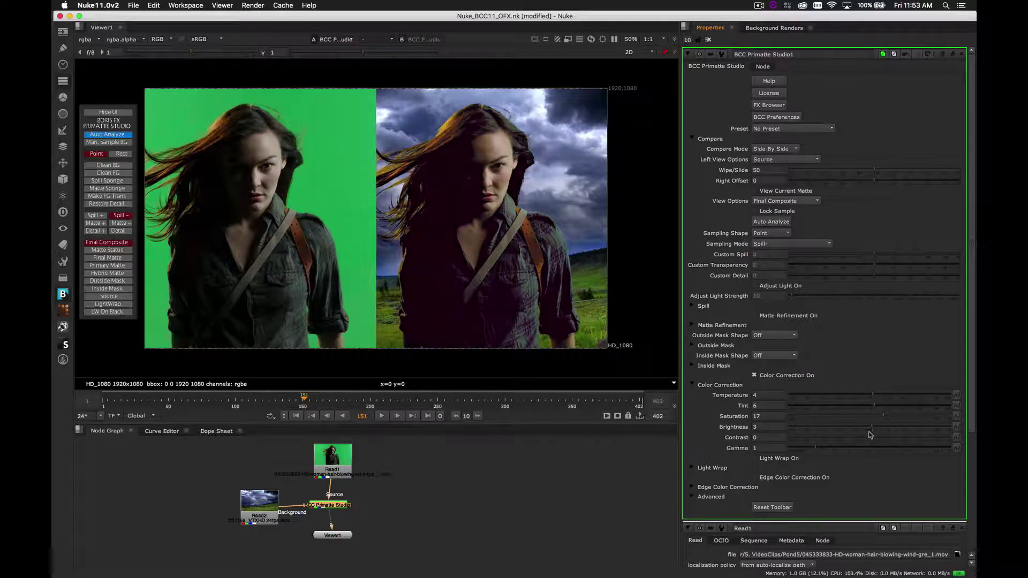
{"action": "left_click", "coordinate": [874, 438]}
{"action": "left_click", "coordinate": [694, 385]}
{"action": "left_click", "coordinate": [755, 413]}
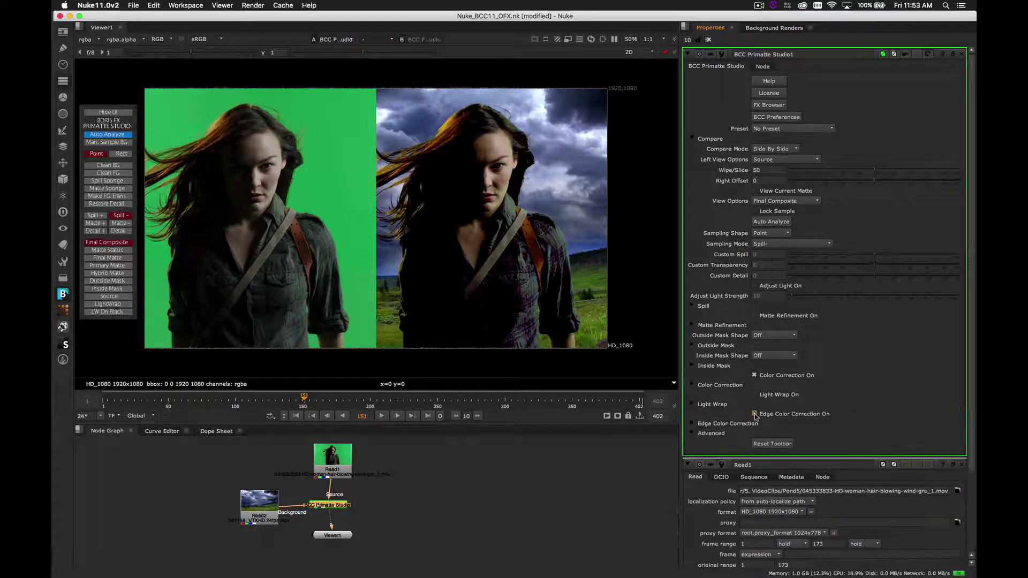
{"action": "left_click", "coordinate": [692, 424]}
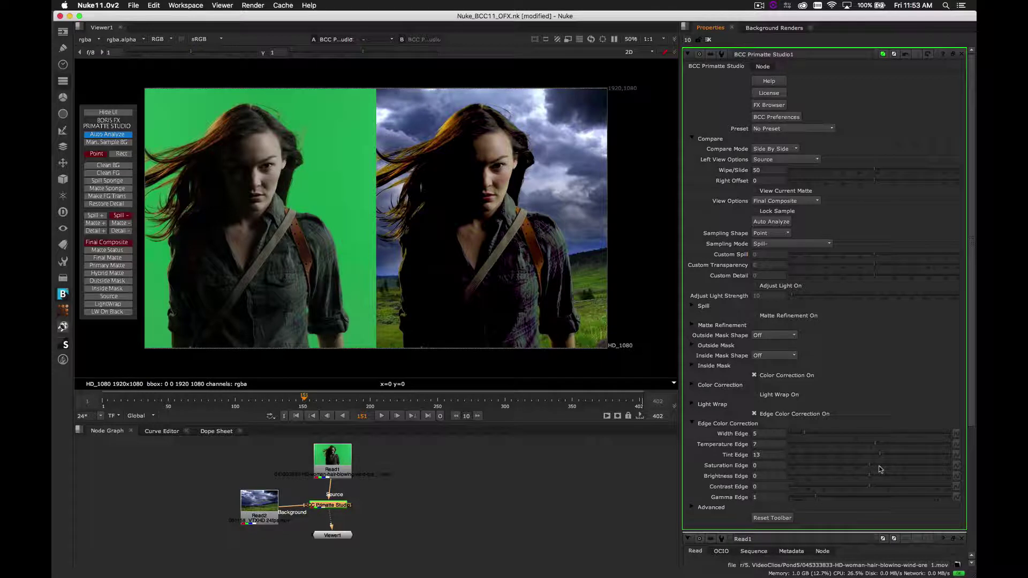
{"action": "left_click", "coordinate": [692, 424]}
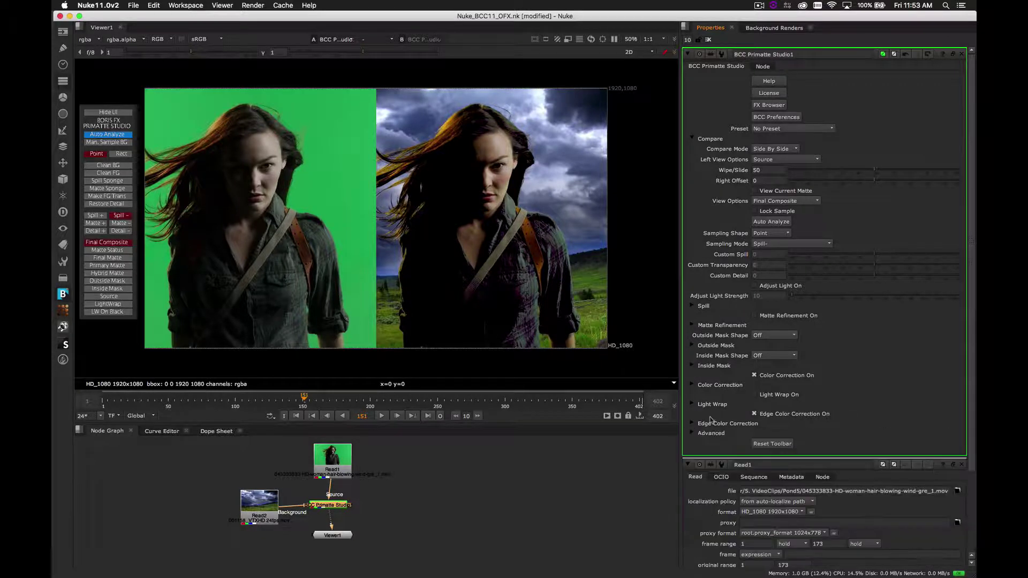
{"action": "left_click_drag", "start_coordinate": [280, 398], "coordinate": [269, 398]}
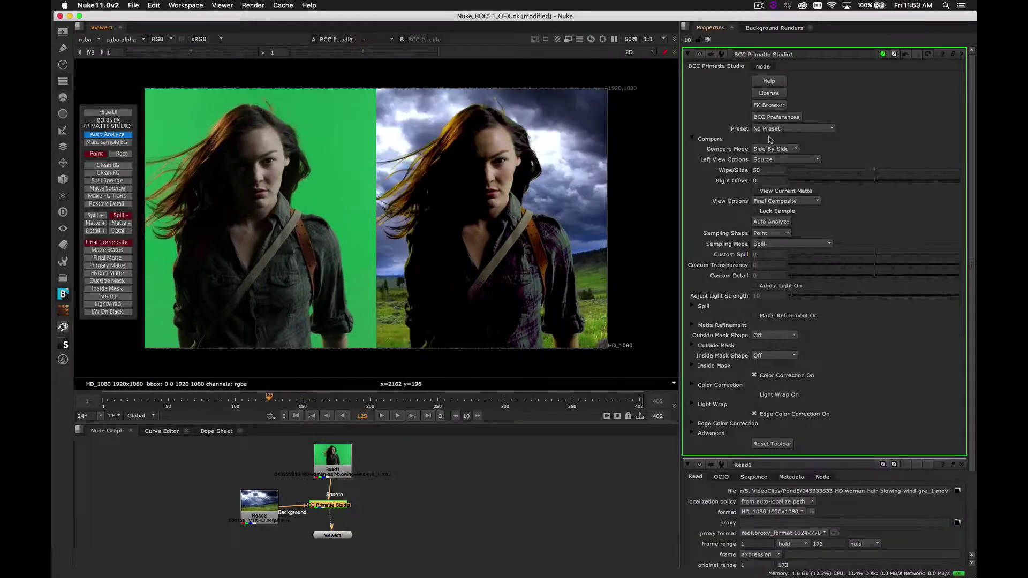